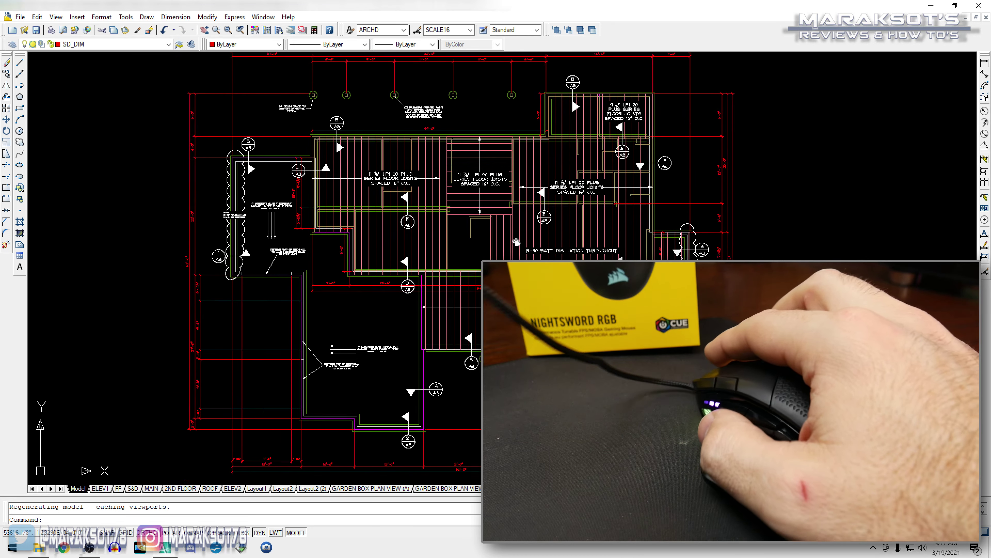
scroll(516, 242, "down", 1)
scroll(547, 240, "up", 2)
scroll(584, 237, "down", 2)
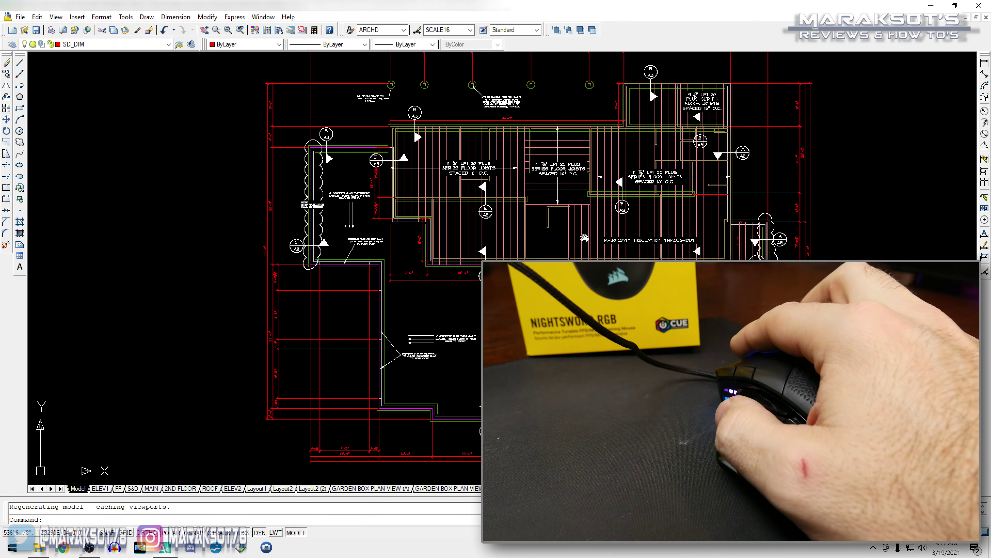
left_click_drag(584, 237, 383, 237)
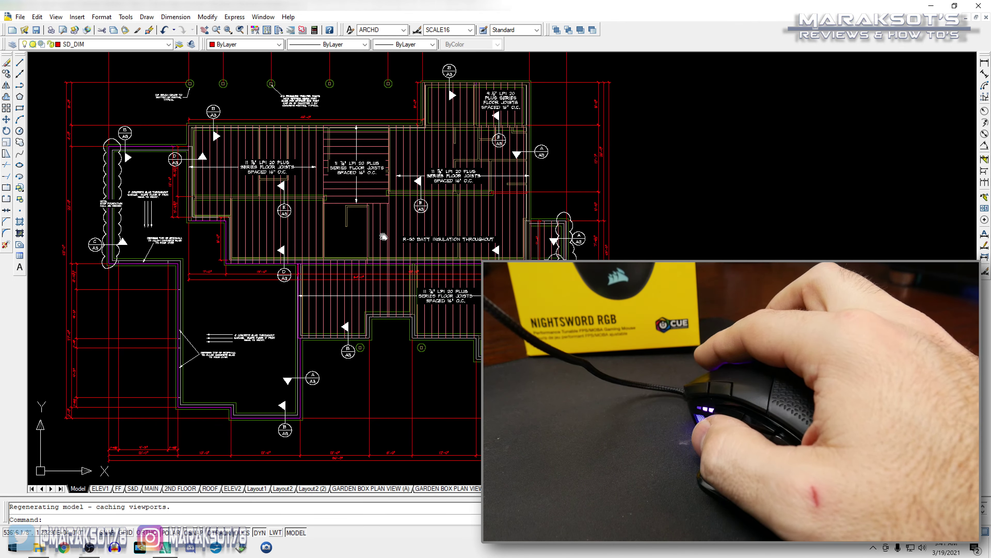
scroll(293, 278, "down", 4)
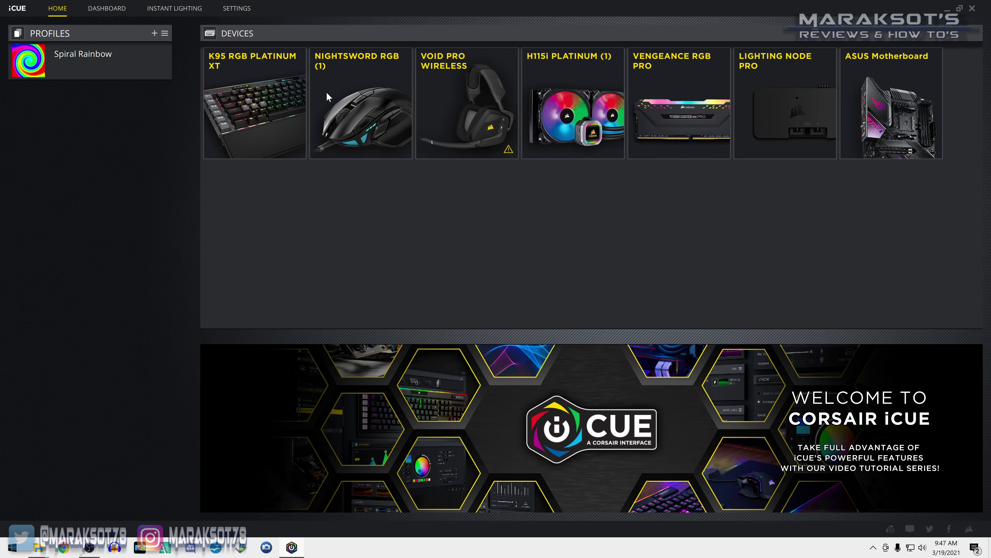
Open the NIGHTSWORD RGB mouse's settings and look through its Actions, Lighting Effects and Hardware Actions sections
left_click(338, 91)
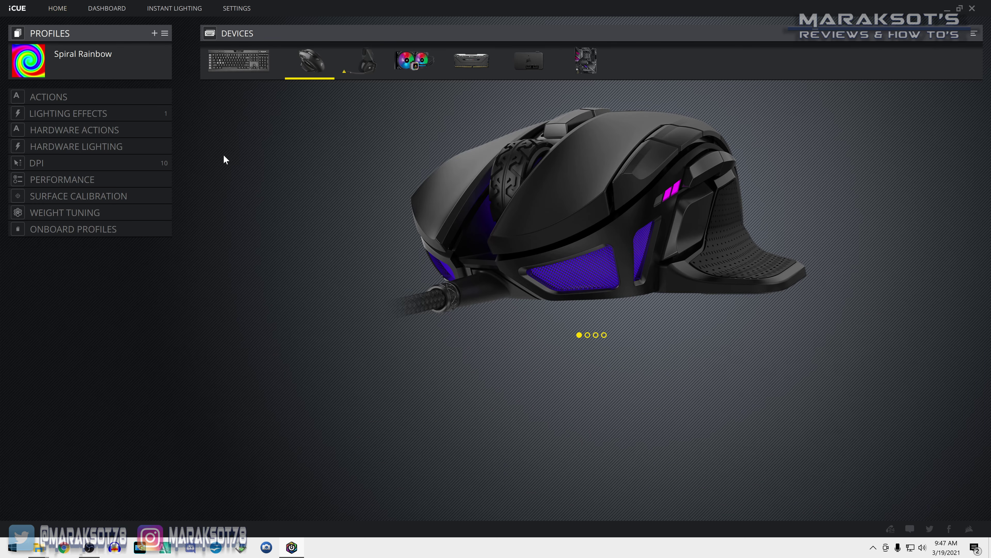
left_click(92, 98)
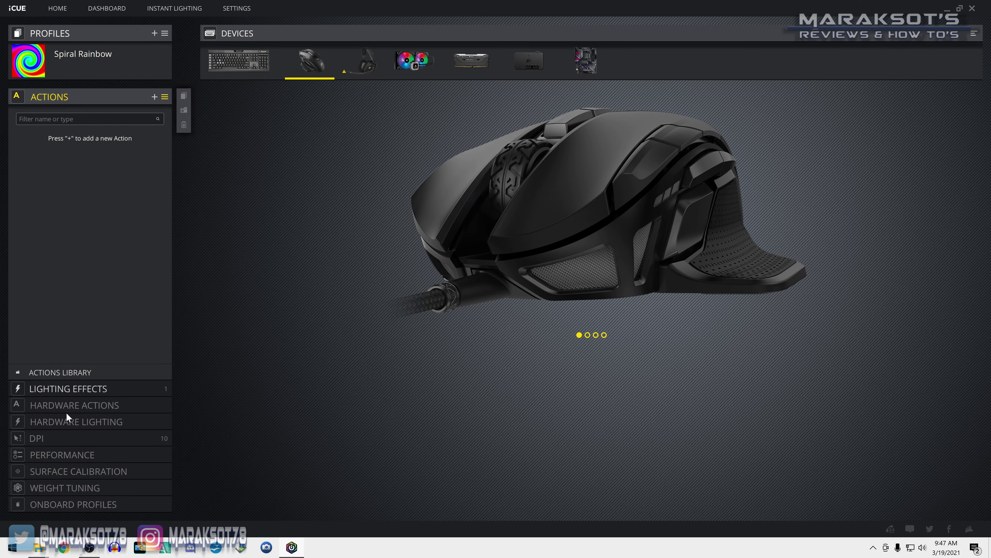
left_click(70, 387)
left_click(71, 408)
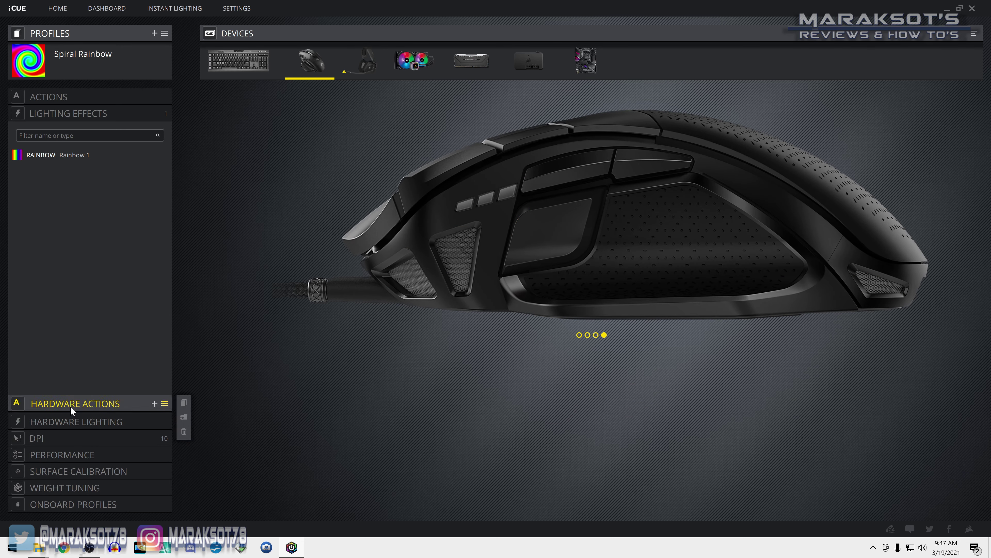
Make the new action an A-Z Keys remap to F and assign it to the Profile Up and Profile Down buttons
left_click(316, 352)
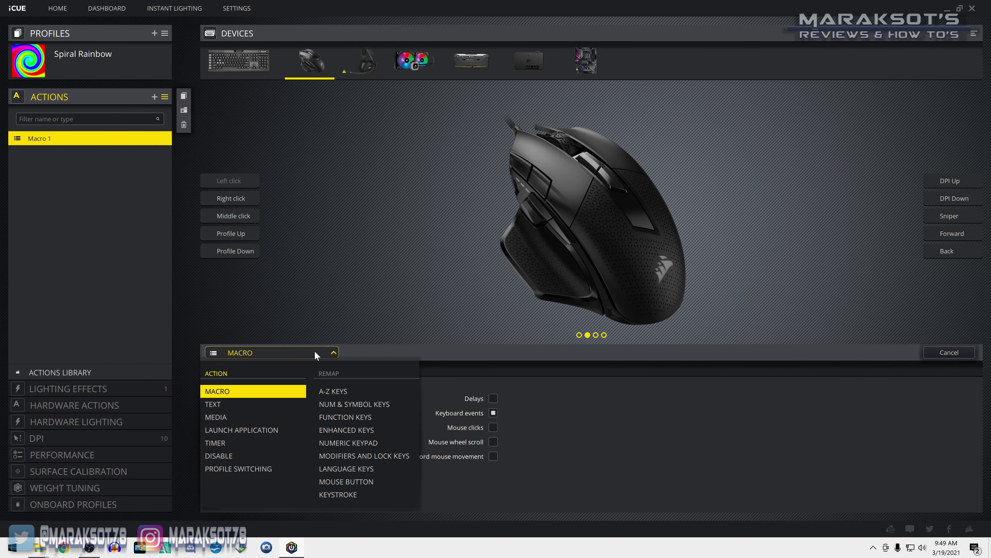
left_click(345, 392)
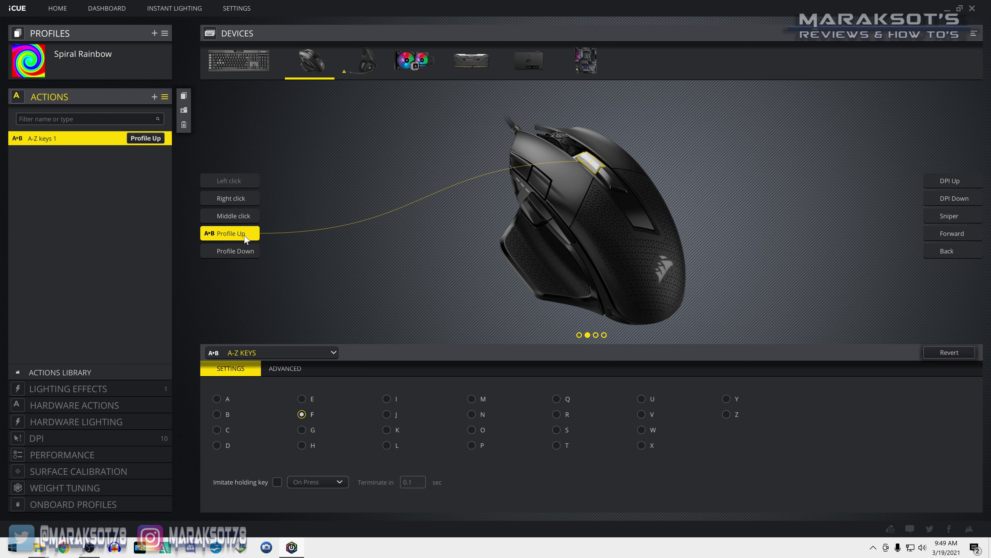
left_click(243, 251)
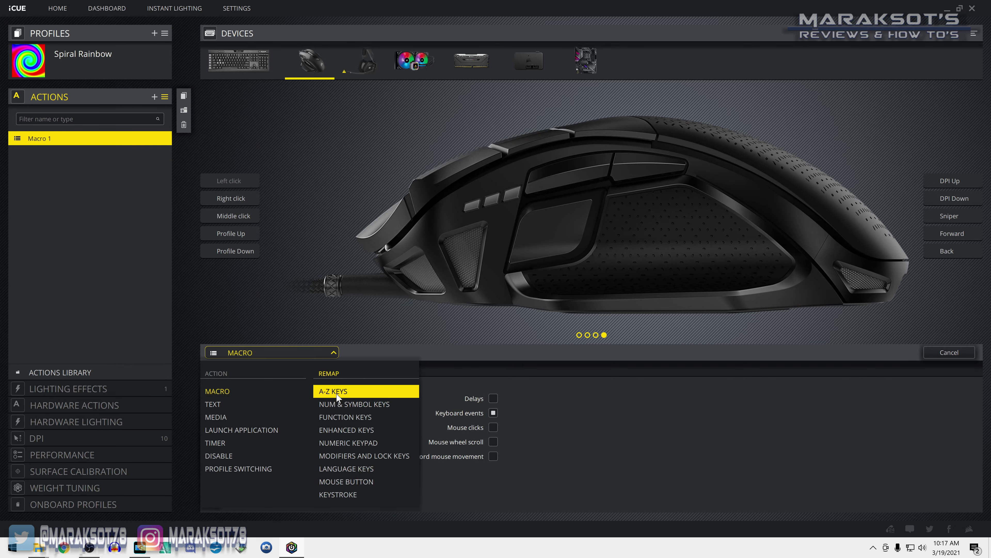
Remap the mouse's Back button to the F key, and open the secondary key binding for Wall in the game's keyboard controls
left_click(336, 392)
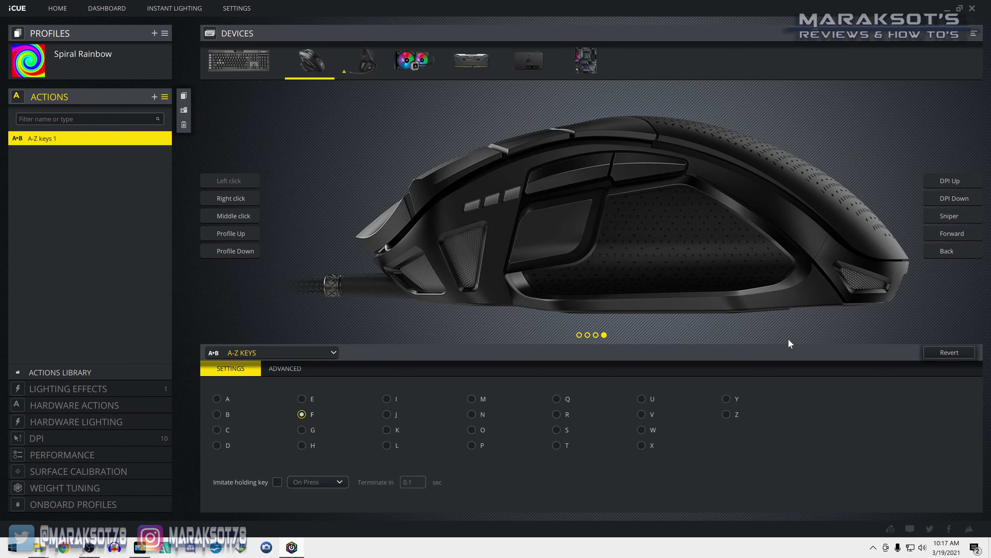
left_click(941, 253)
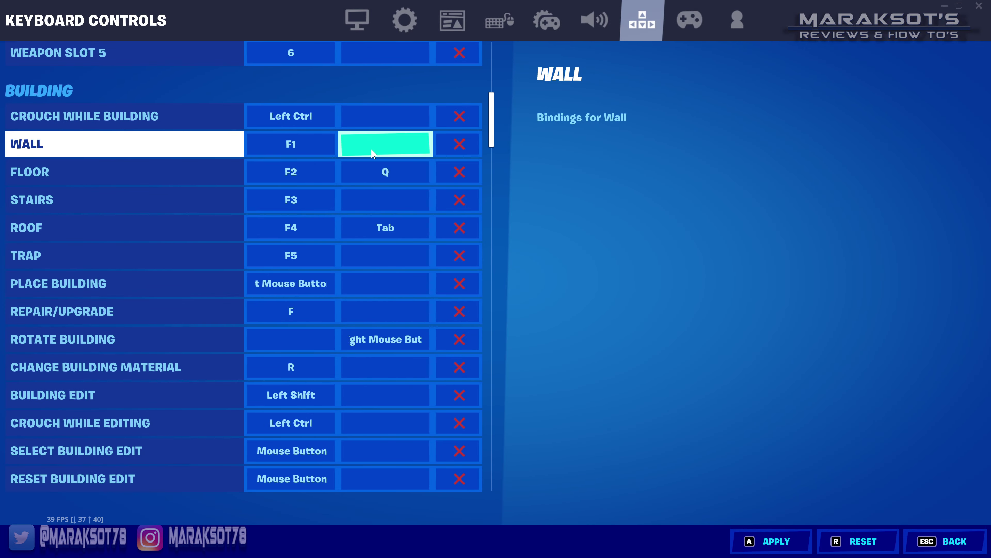
left_click(372, 152)
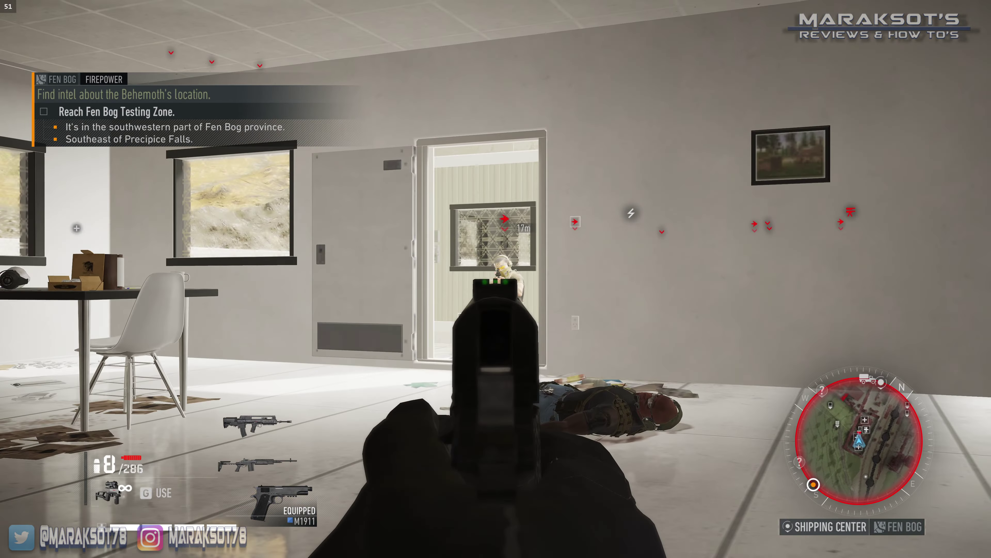
left_click(496, 279)
left_click(496, 278)
left_click(496, 279)
left_click(496, 279)
left_click(496, 279)
left_click(496, 279)
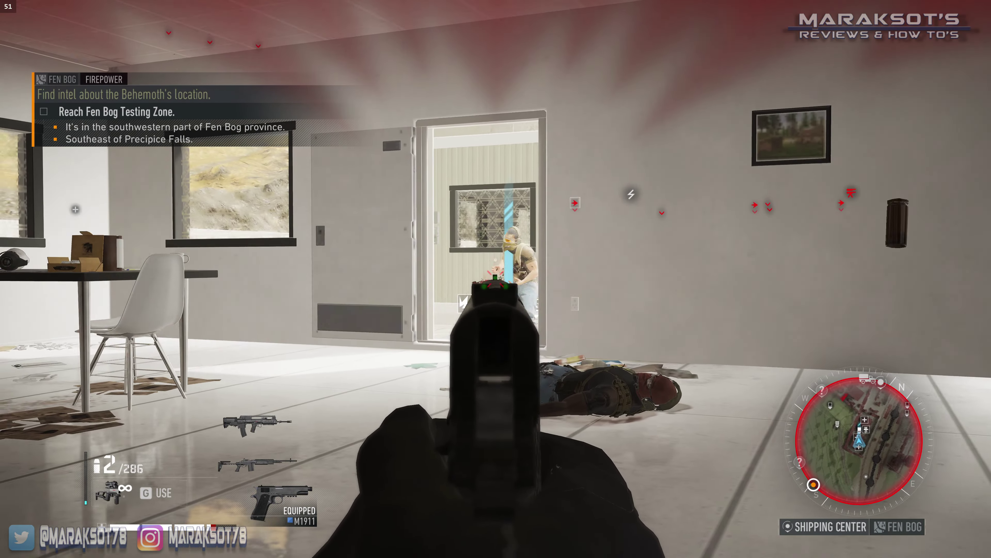
left_click(496, 279)
key("w")
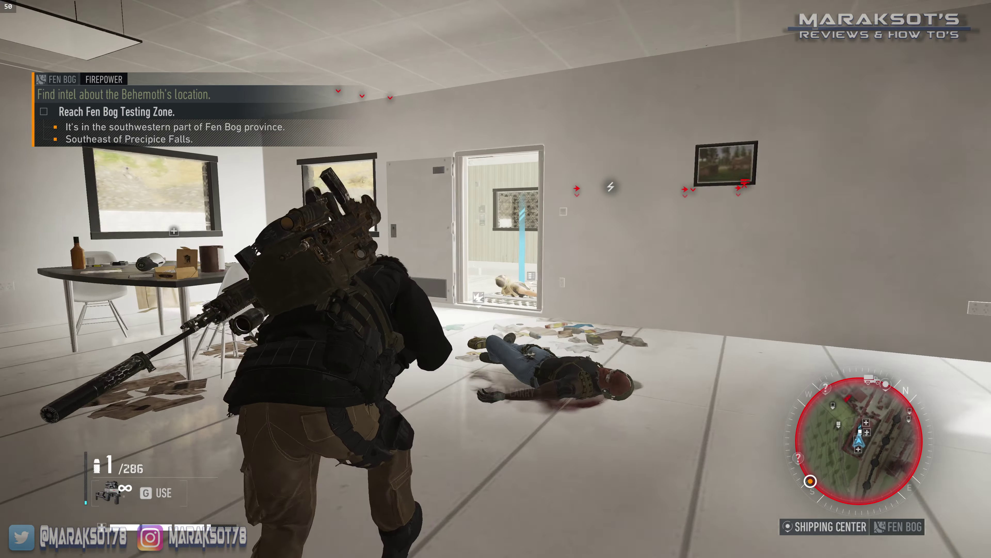
key("c")
key("r")
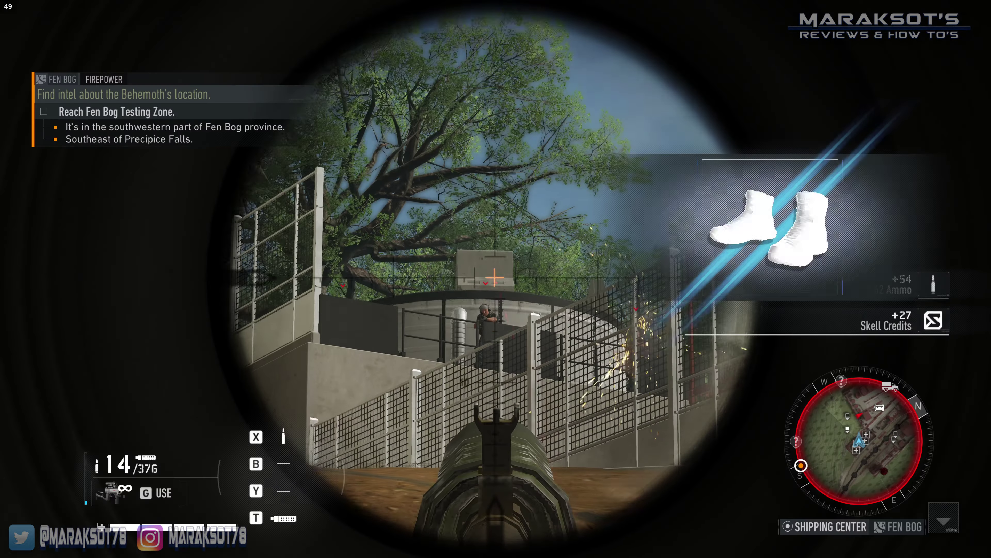
left_click(495, 278)
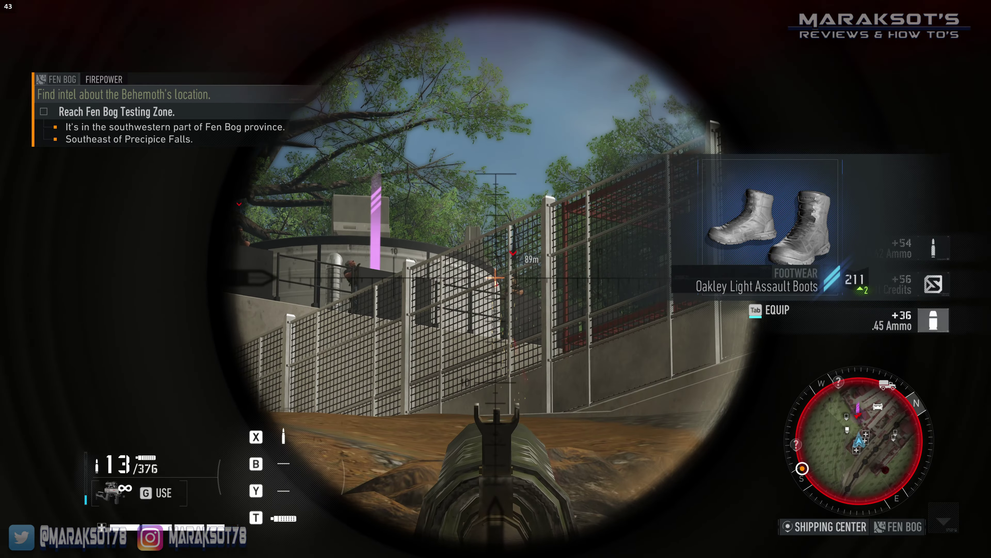
left_click(495, 277)
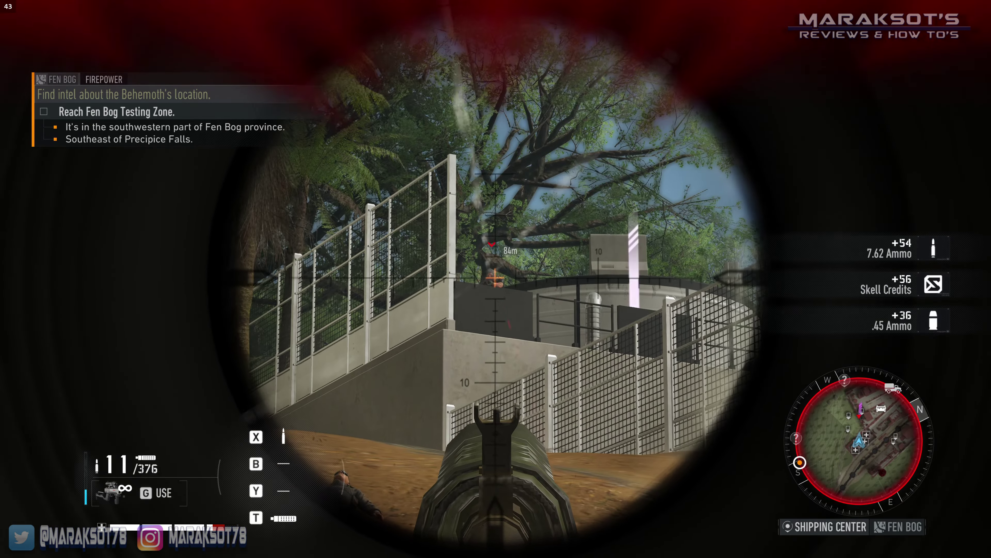
left_click(495, 277)
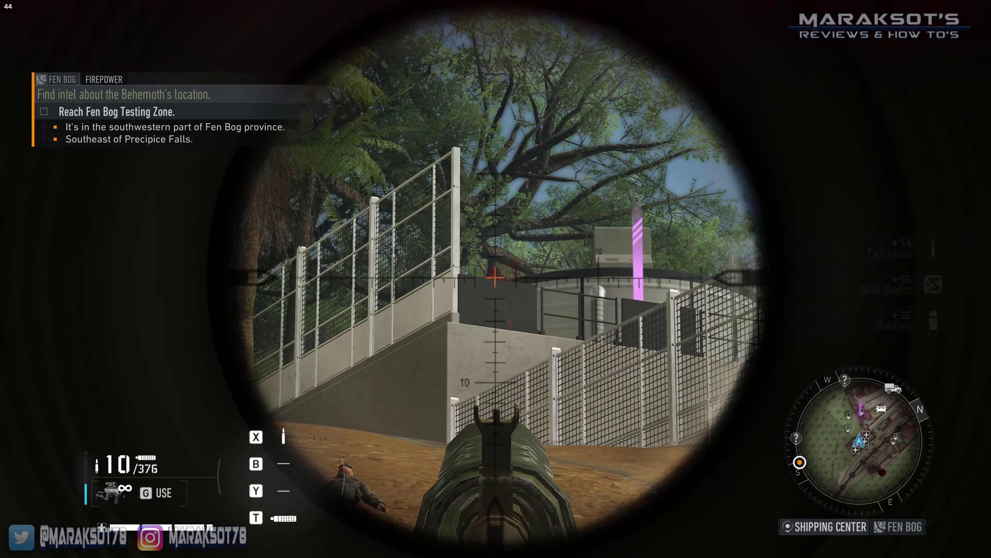
right_click(495, 278)
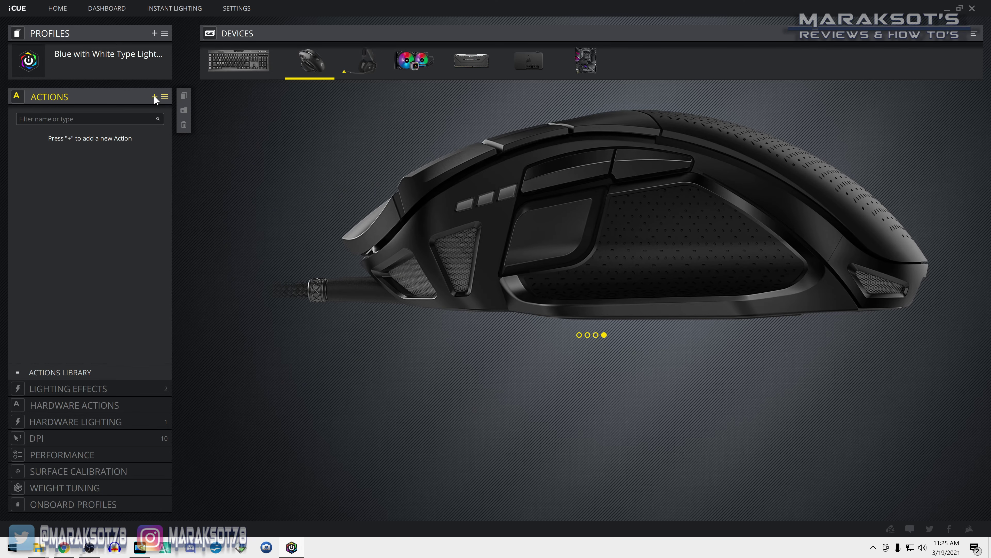
Add an A-Z Keys remap action for the letter E and assign it to the mouse's Sniper button
left_click(155, 97)
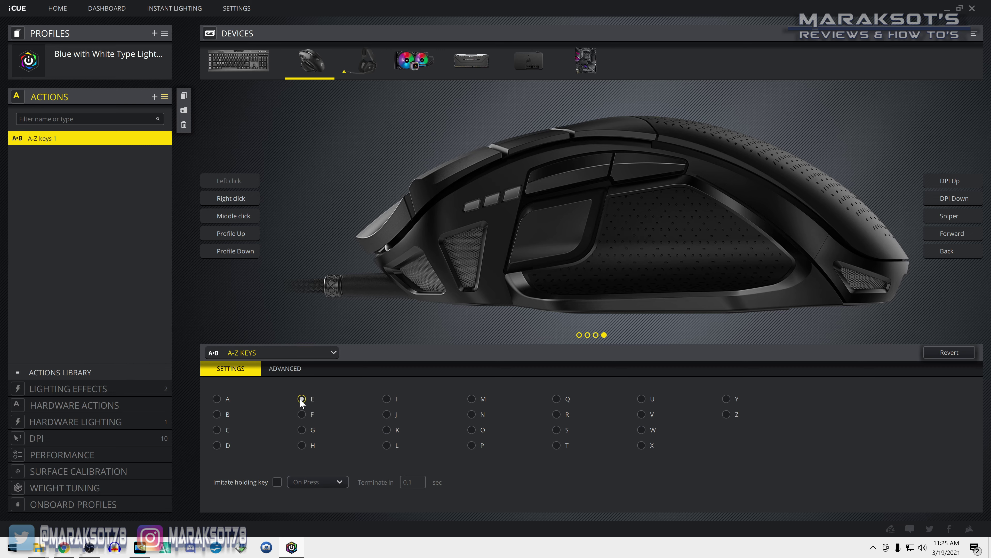
left_click(949, 216)
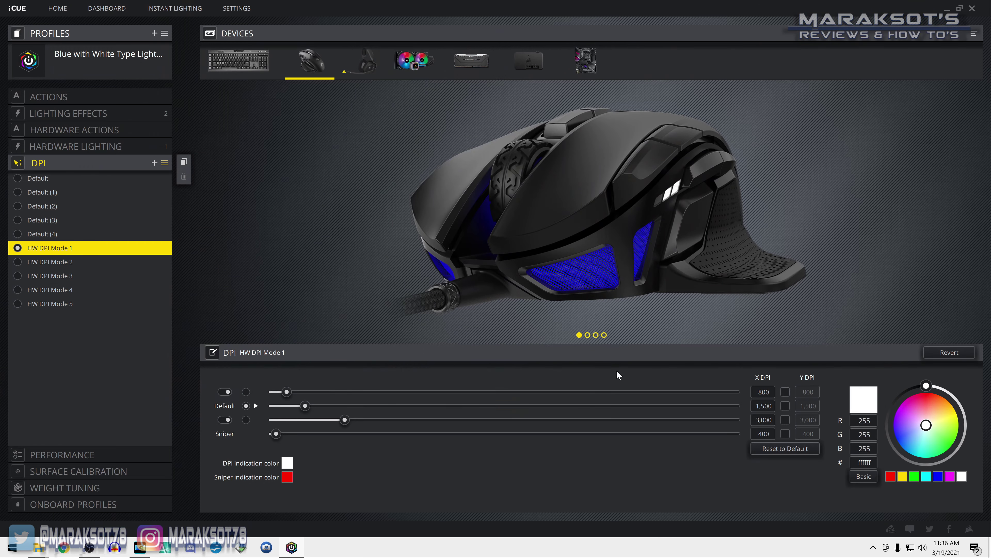
Adjust the first DPI stage of HW DPI Mode 1, setting its X DPI to 17999
left_click_drag(287, 392, 515, 393)
left_click(766, 393)
left_click_drag(287, 392, 294, 393)
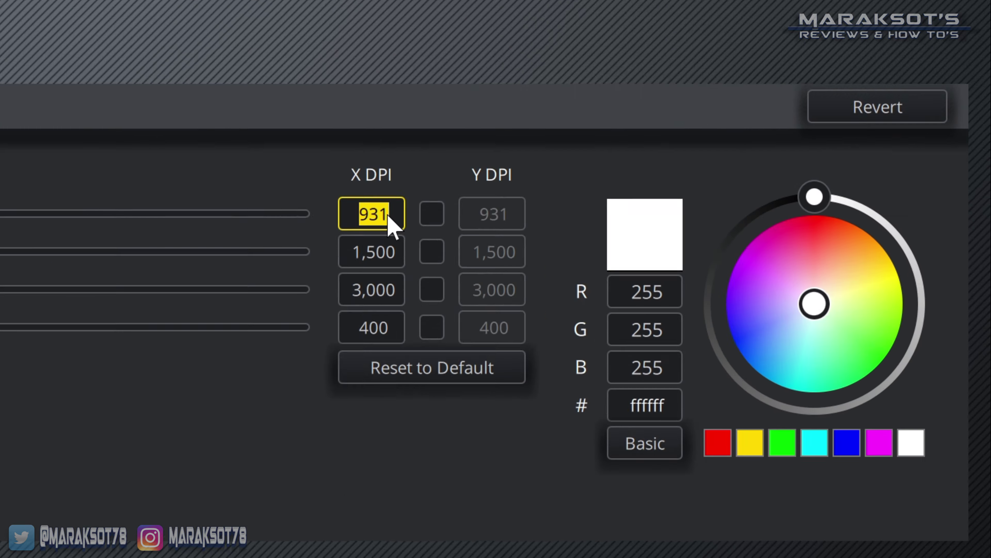
type("17,")
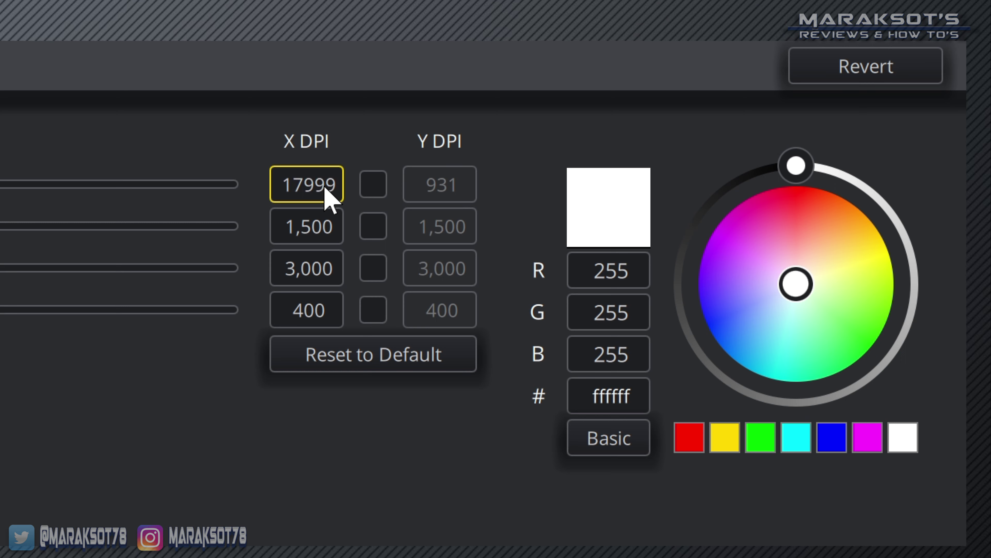
type("999")
left_click(312, 225)
type("255")
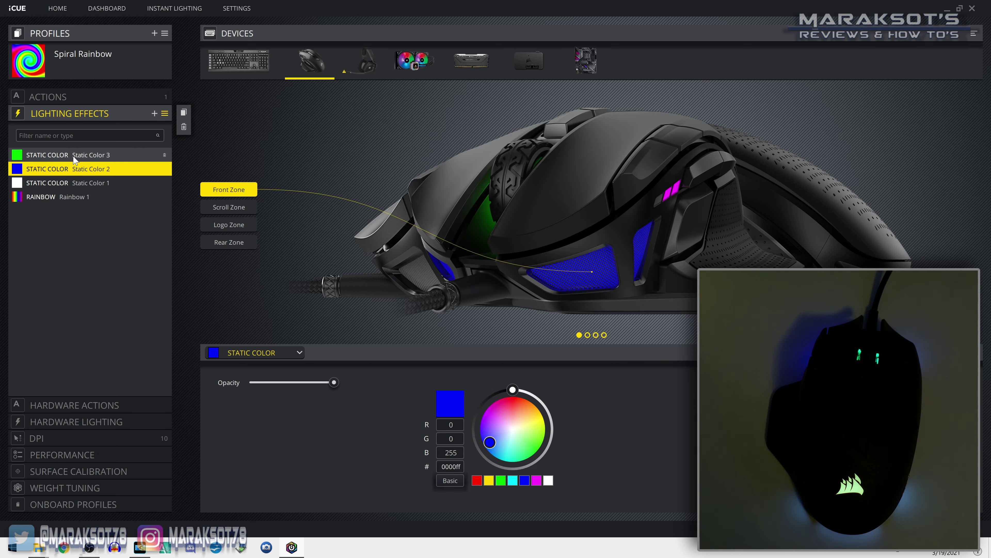
Review the Static Color 3, Static Color 2 and Static Color 1 lighting effects and the mouse zones they cover
left_click(74, 157)
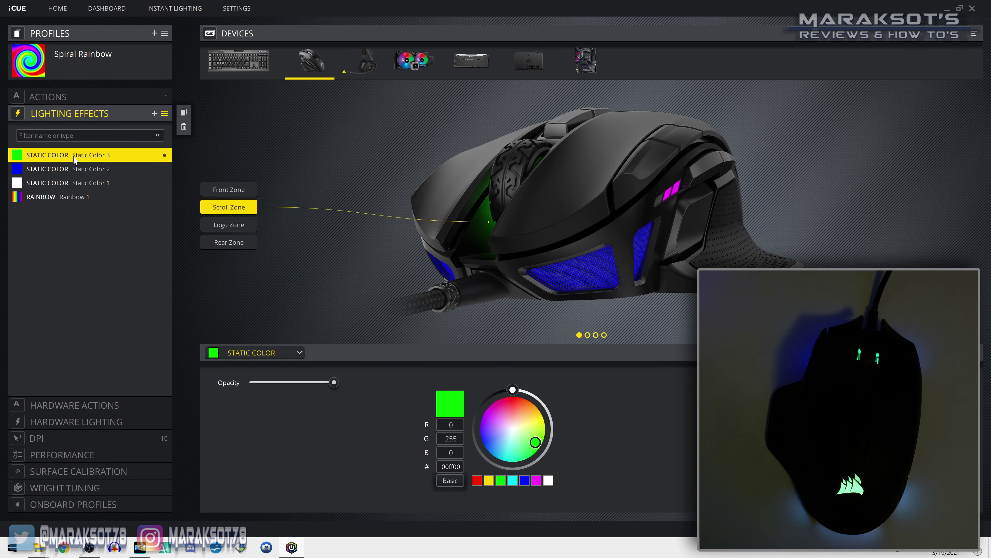
left_click(68, 173)
left_click(70, 186)
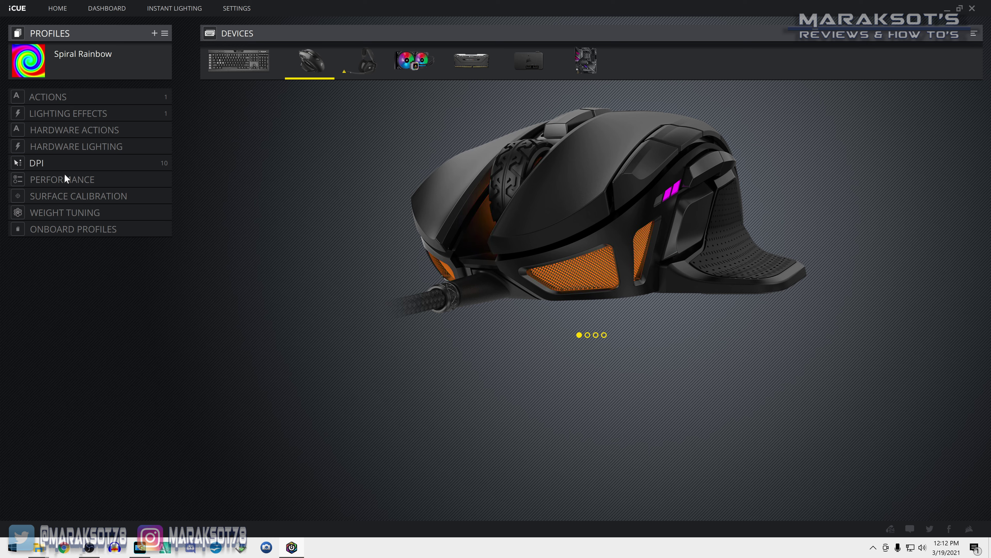
Examine the Spiral Rainbow profile's software-based Actions and Lighting Effects for the mouse
left_click(60, 95)
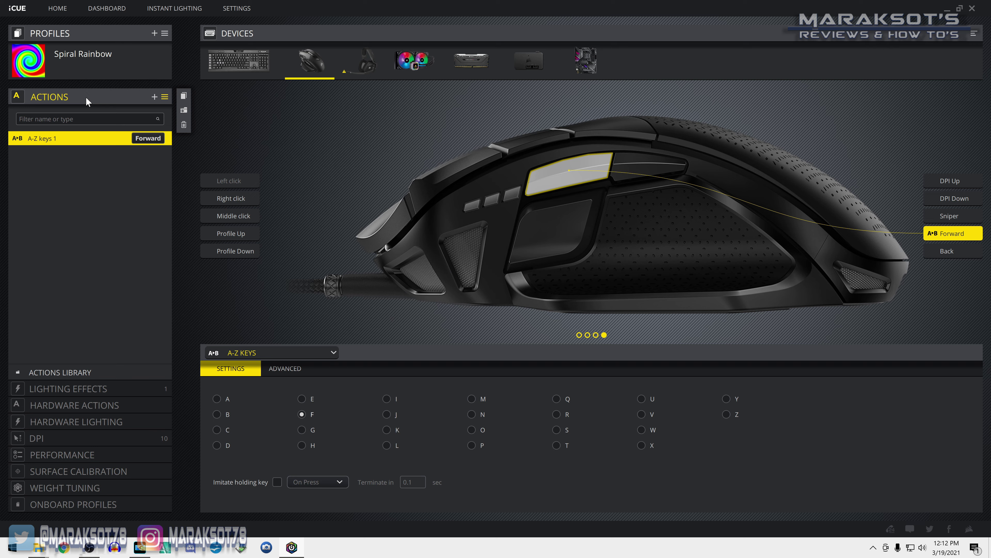
left_click(86, 97)
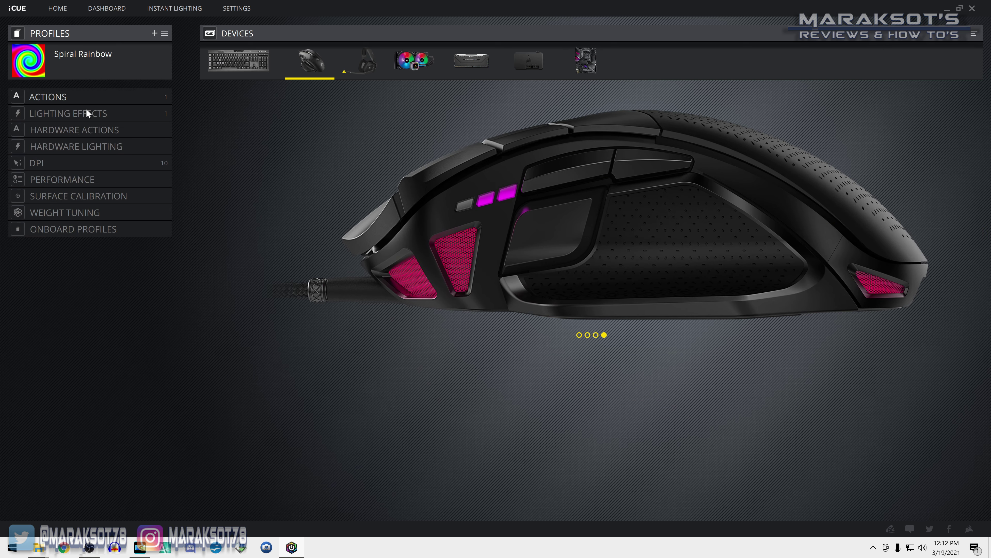
left_click(56, 114)
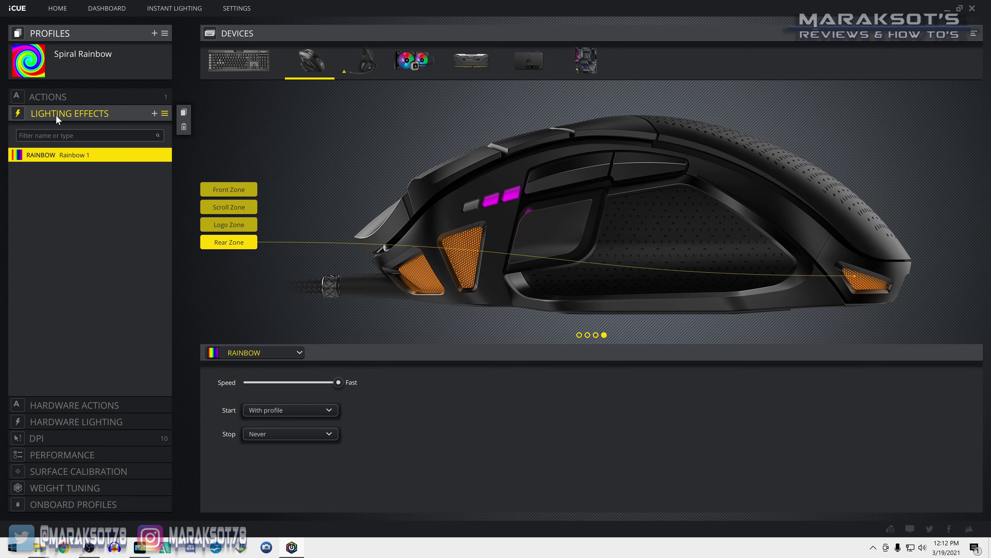
left_click(49, 98)
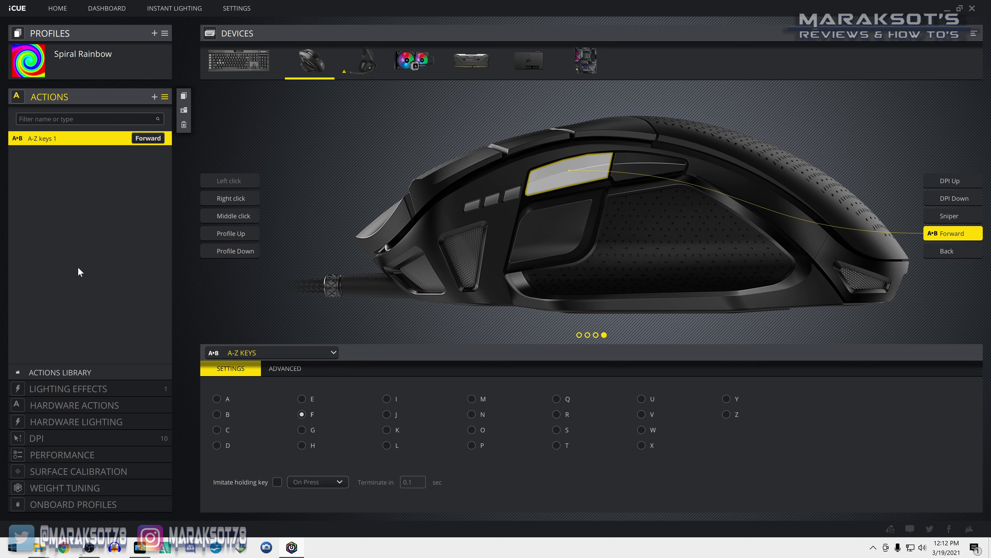
left_click(87, 386)
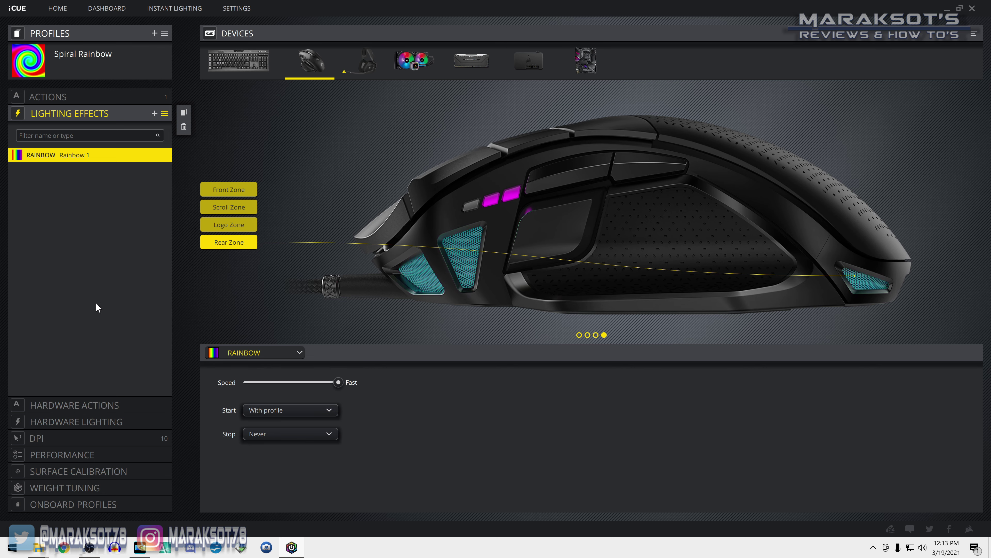
left_click(70, 113)
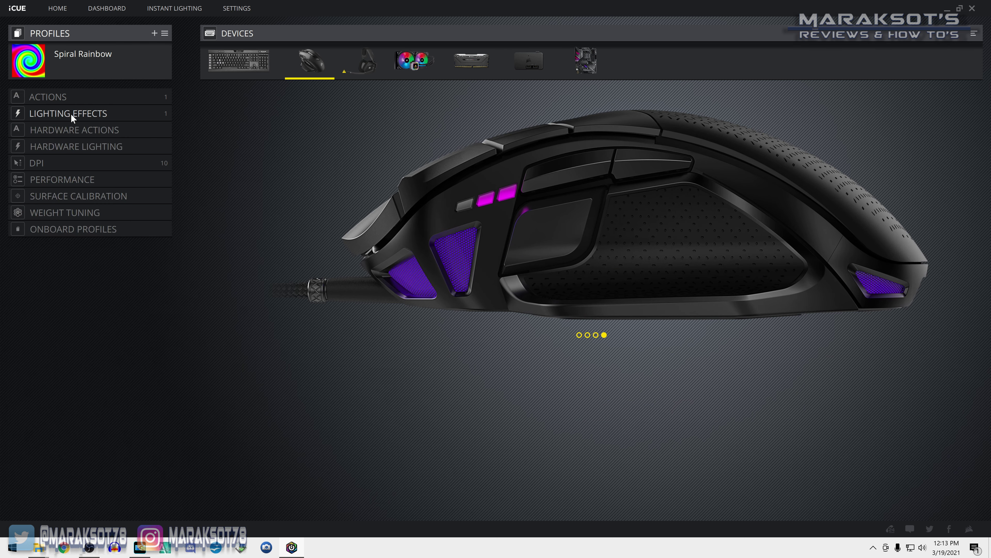
Add a hardware A-Z Keys remap action for the letter E and assign it to the mouse's Sniper button
left_click(65, 129)
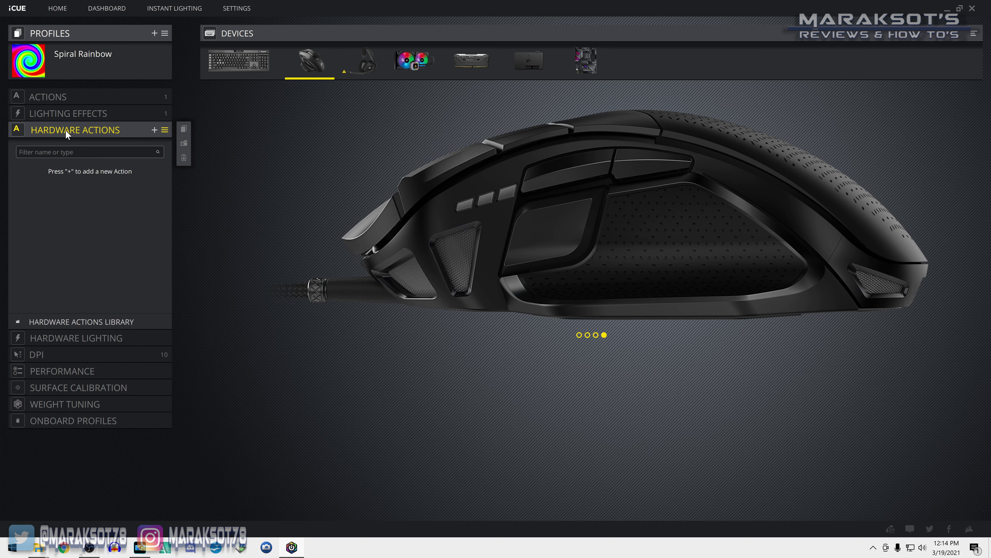
left_click(154, 130)
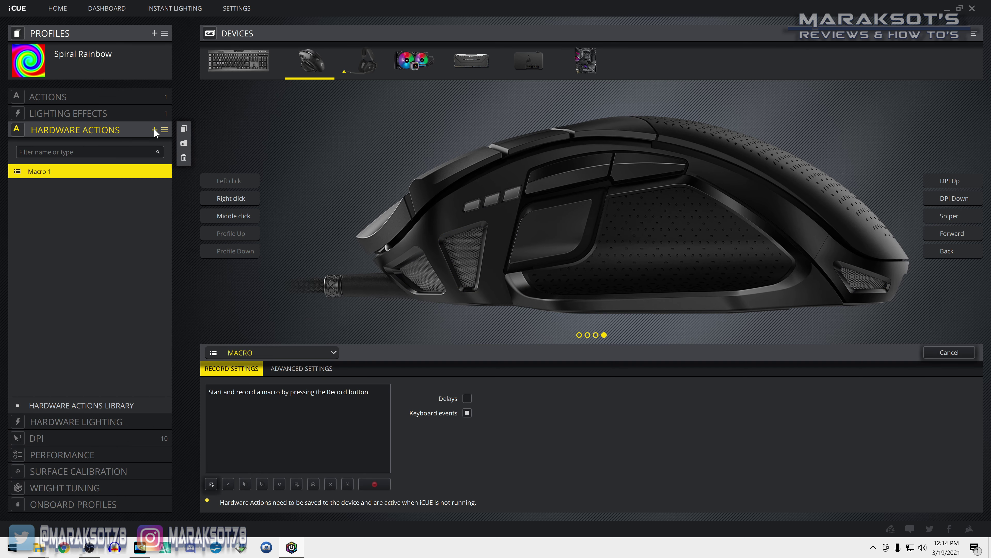
left_click(249, 356)
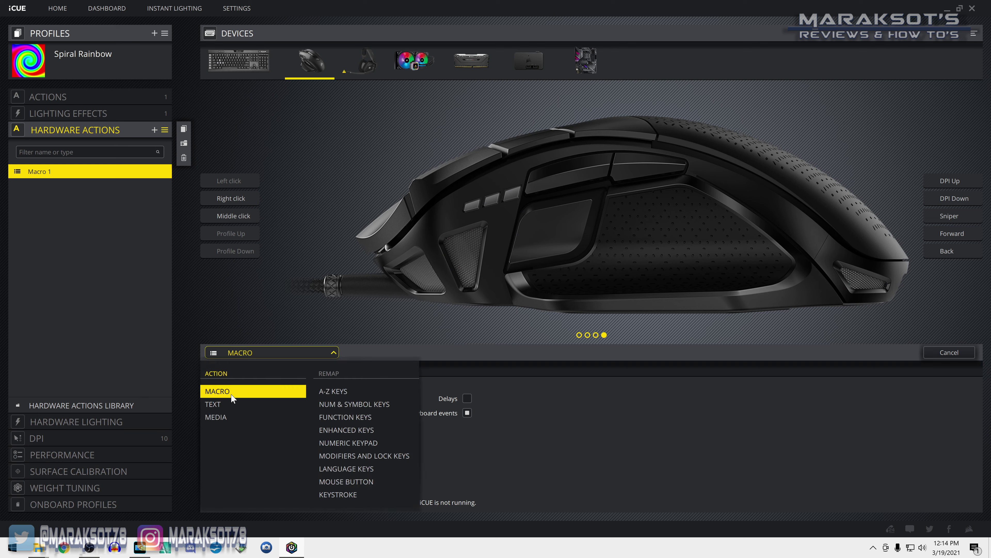
left_click(343, 391)
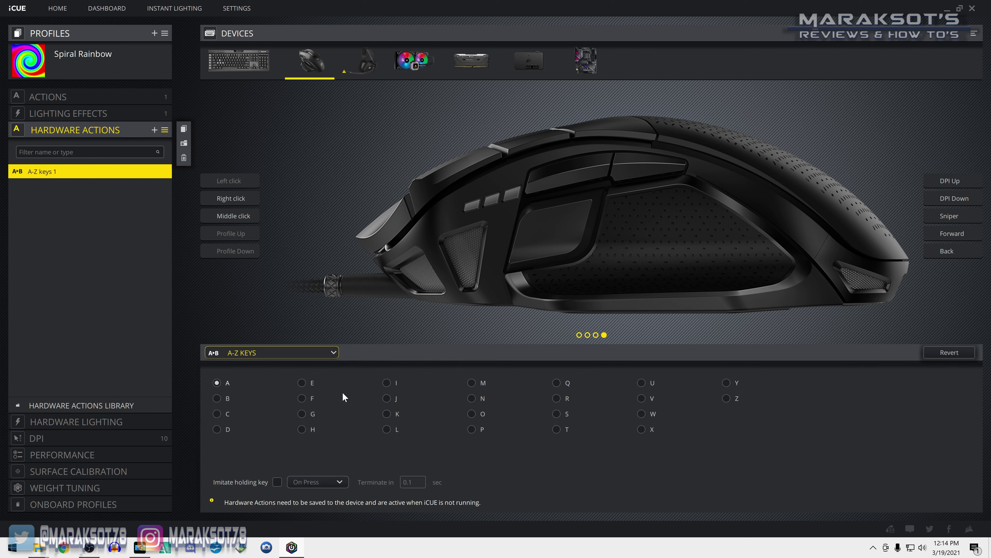
left_click(301, 383)
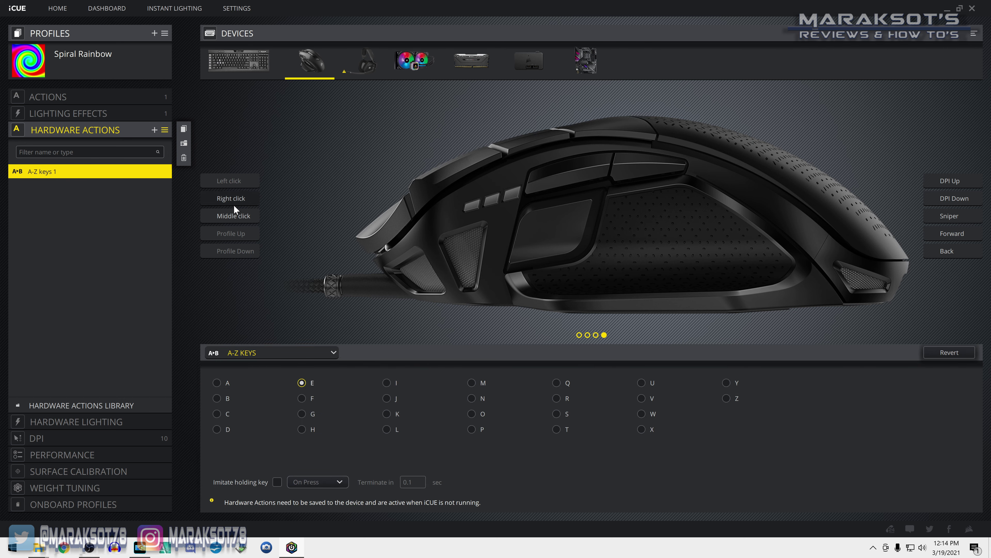
left_click(954, 217)
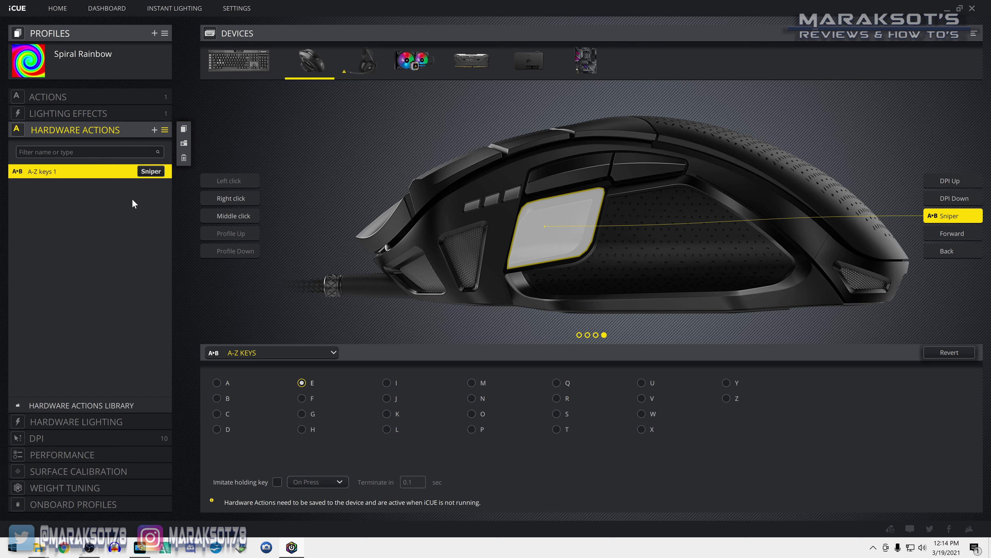
mouse_move(154, 178)
Add a hardware lighting effect covering the mouse zones and set it to Static Color in blue
left_click(72, 421)
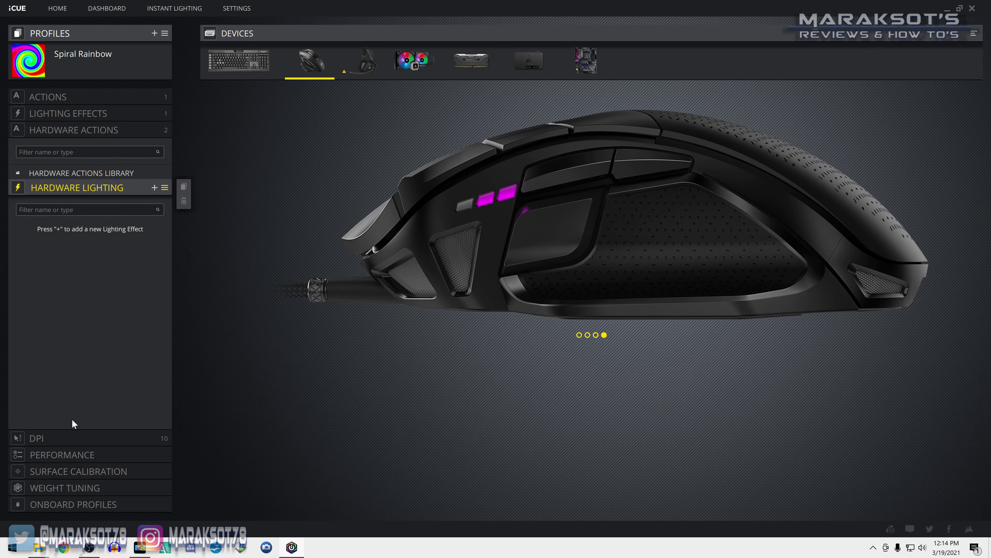
left_click(153, 146)
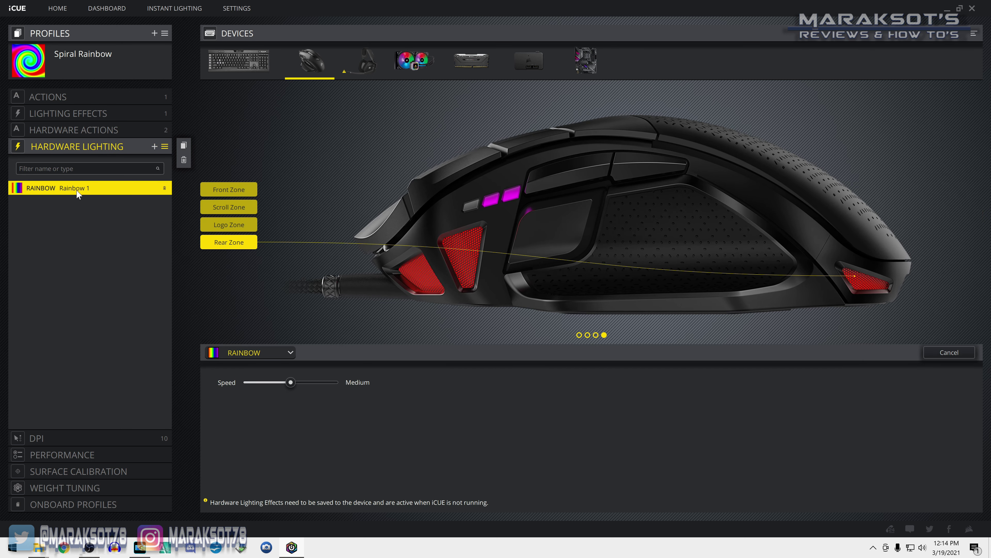
left_click(281, 352)
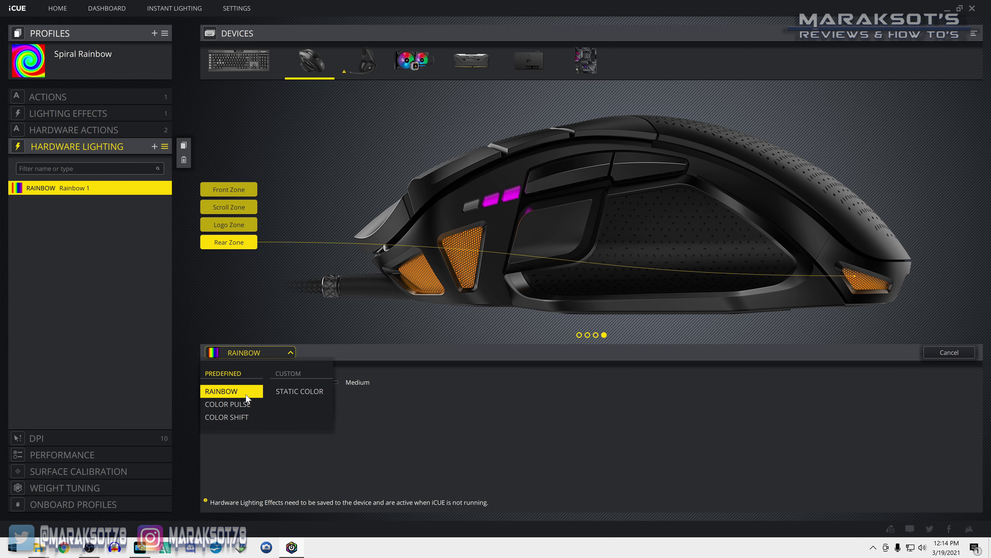
left_click(308, 393)
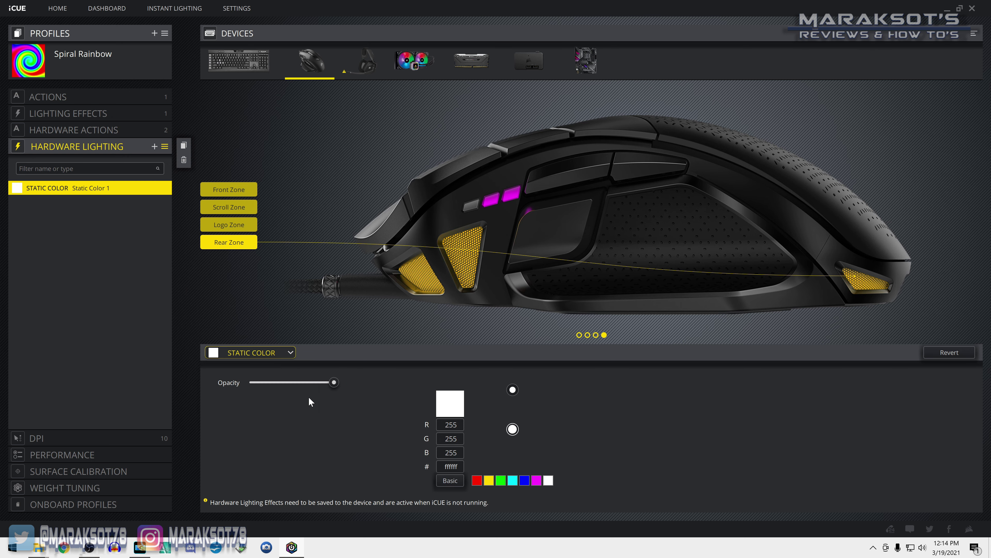
left_click(524, 480)
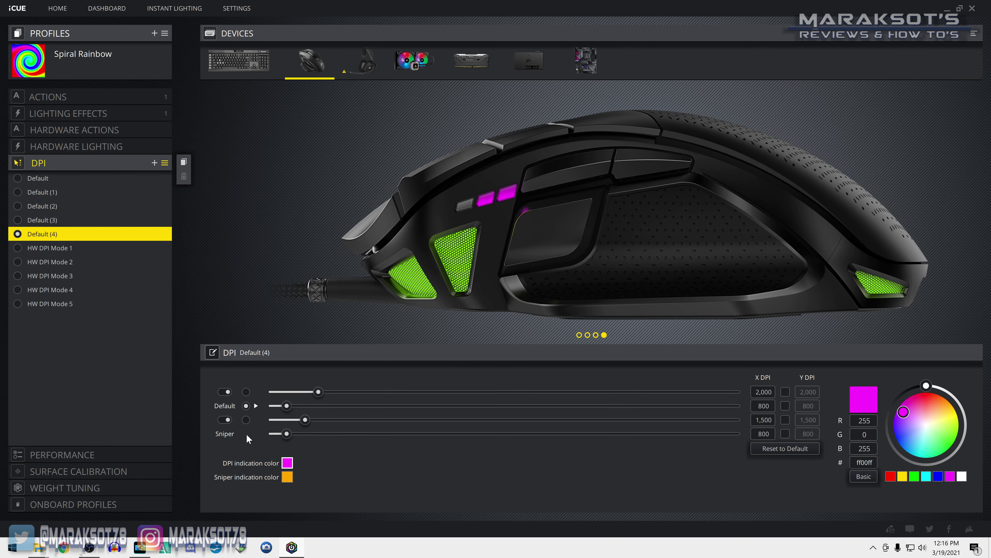
Set the Sniper X DPI of the Default (4) mode to 400 and toggle the first stage's separate Y DPI on and off
mouse_move(289, 434)
left_mouse_down()
mouse_move(378, 437)
mouse_move(285, 436)
left_mouse_up()
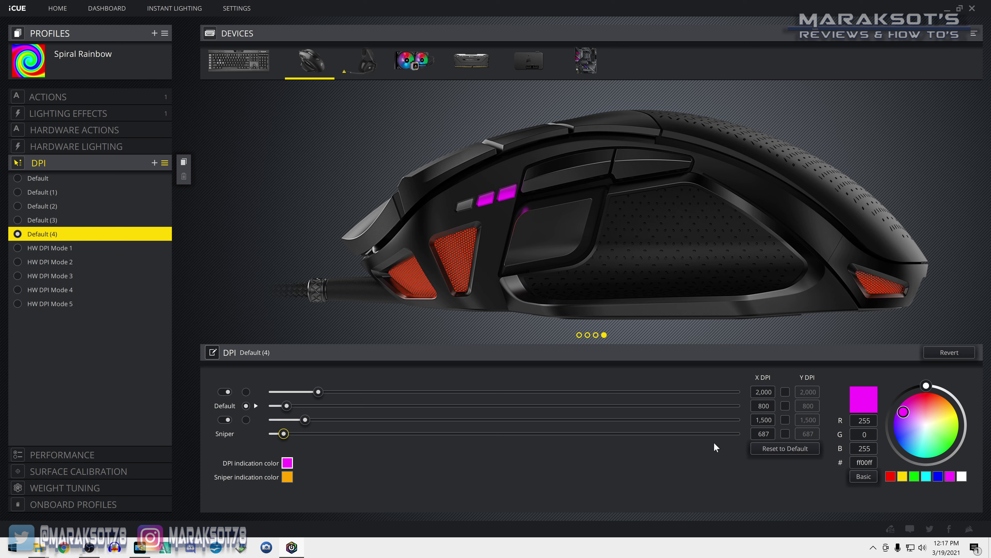
double_click(770, 430)
type("400")
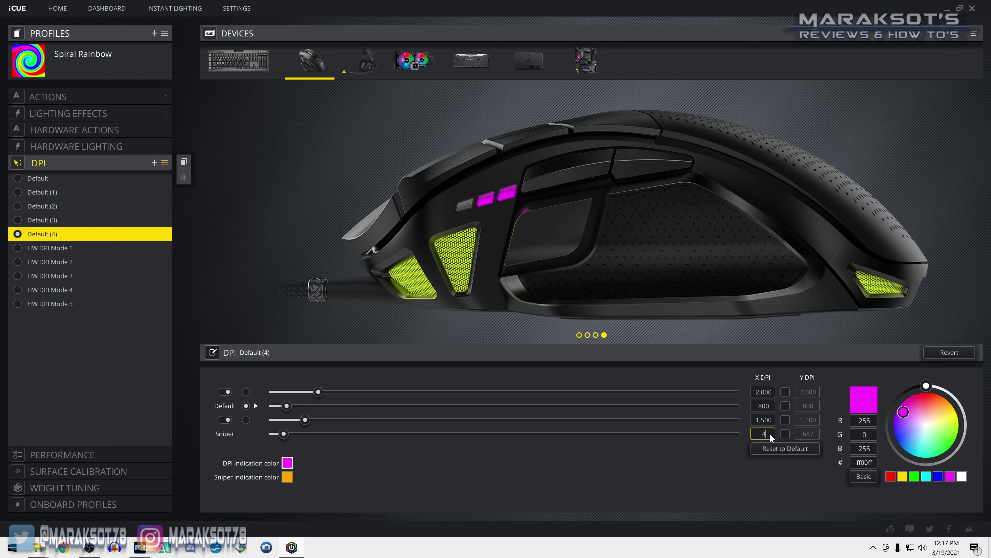
key("Return")
left_click(786, 391)
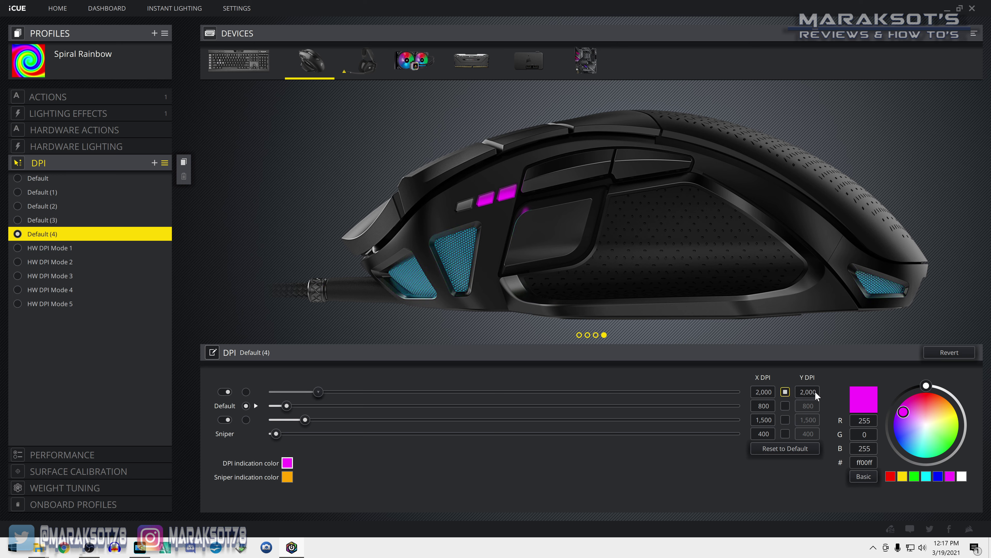
left_click(785, 391)
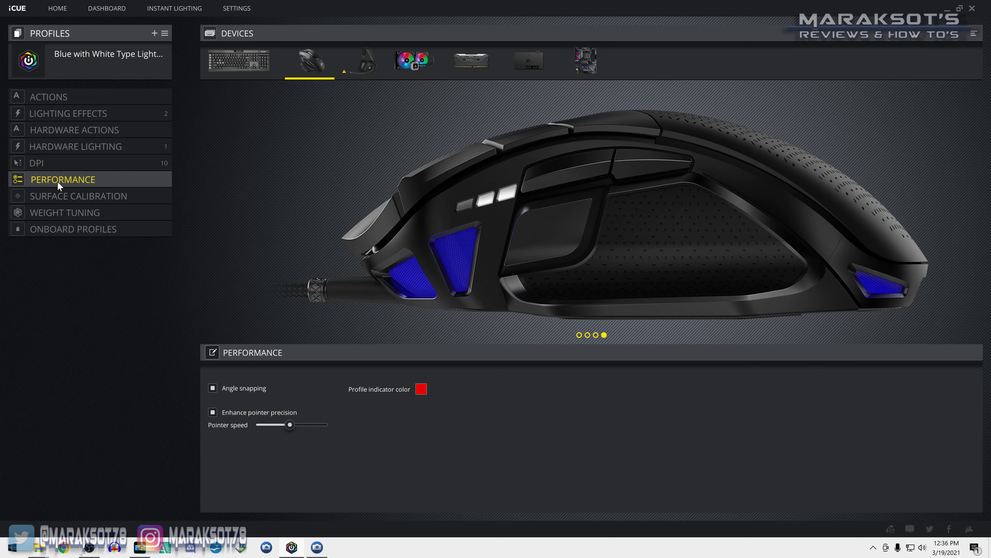
Toggle the mouse's angle snapping off and back on, and draw a long horizontal test line in the image editor
left_click(213, 388)
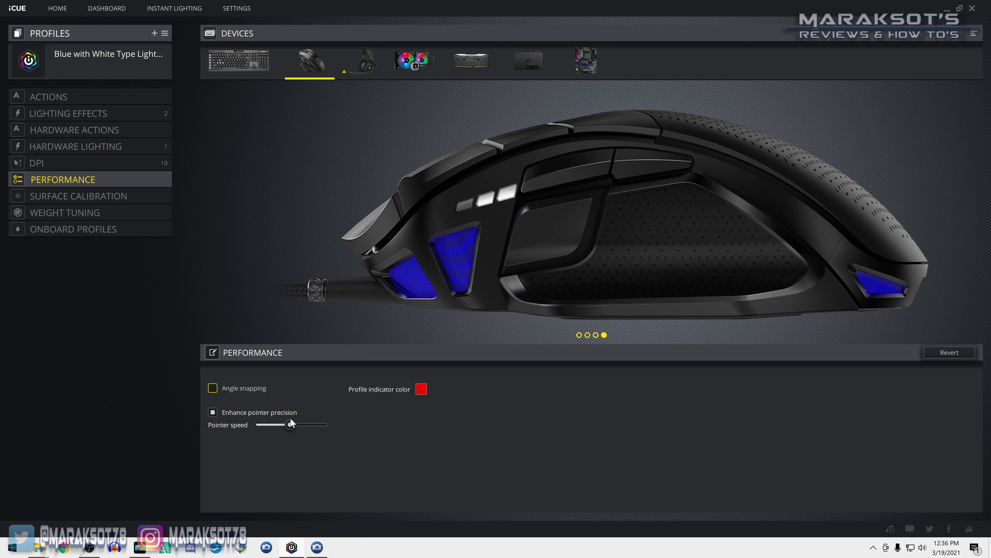
left_click(214, 389)
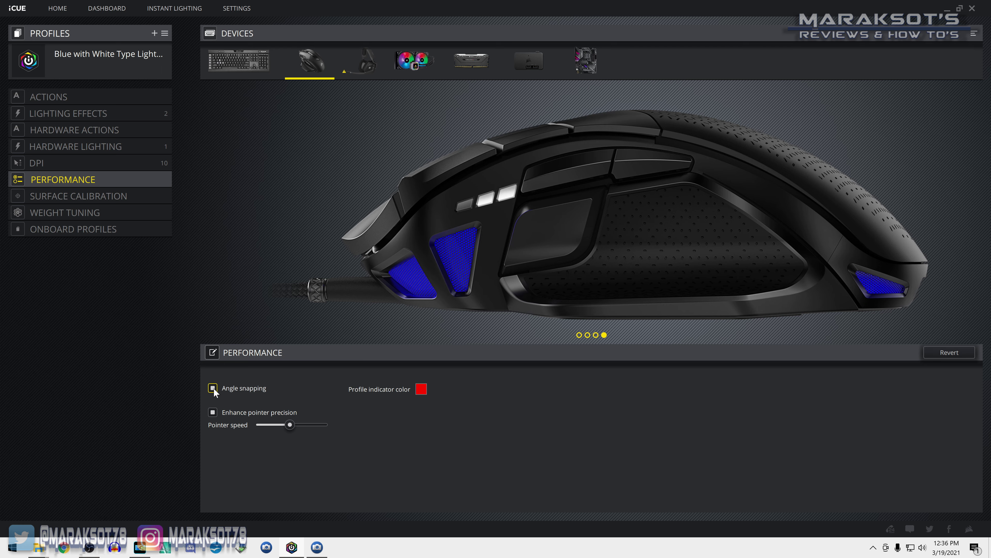
left_click(292, 548)
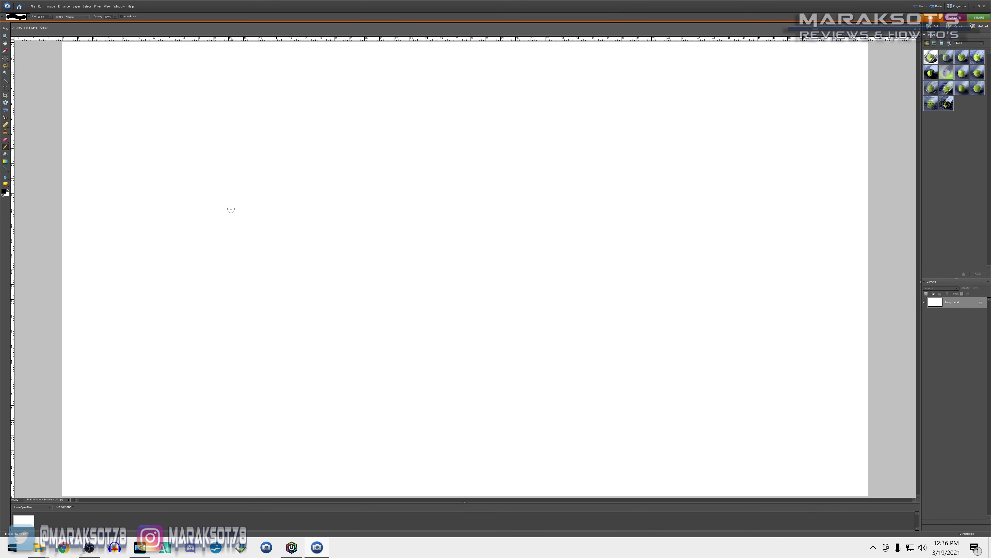
left_click_drag(231, 209, 736, 210)
left_click(292, 548)
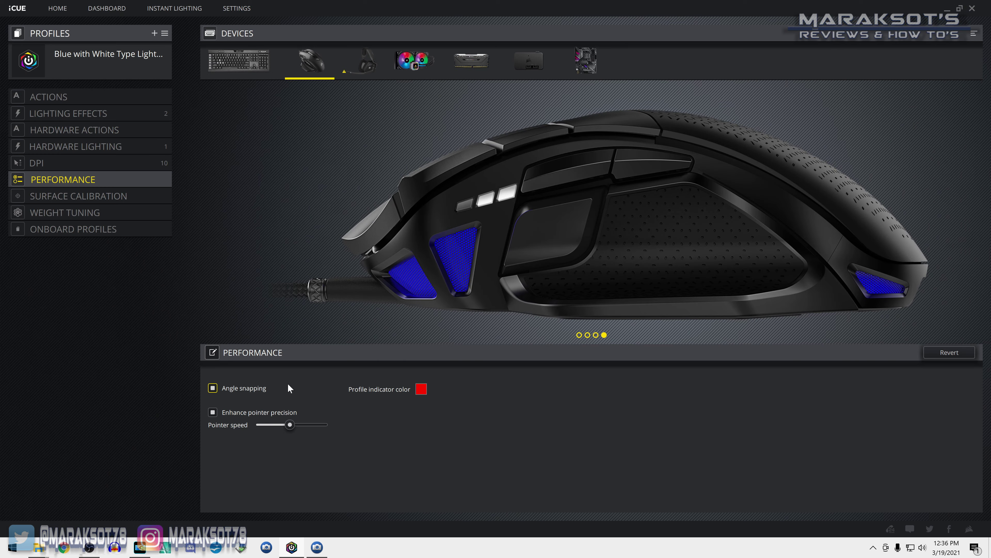
In the image editor, draw a shorter horizontal brush line below the first and several freehand loops beneath it
left_click(291, 547)
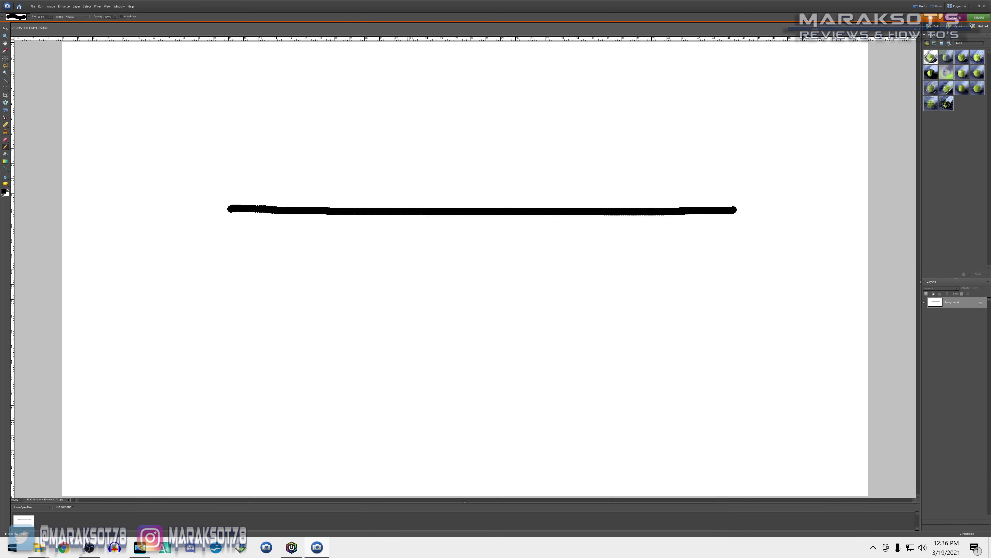
left_click_drag(299, 249, 672, 247)
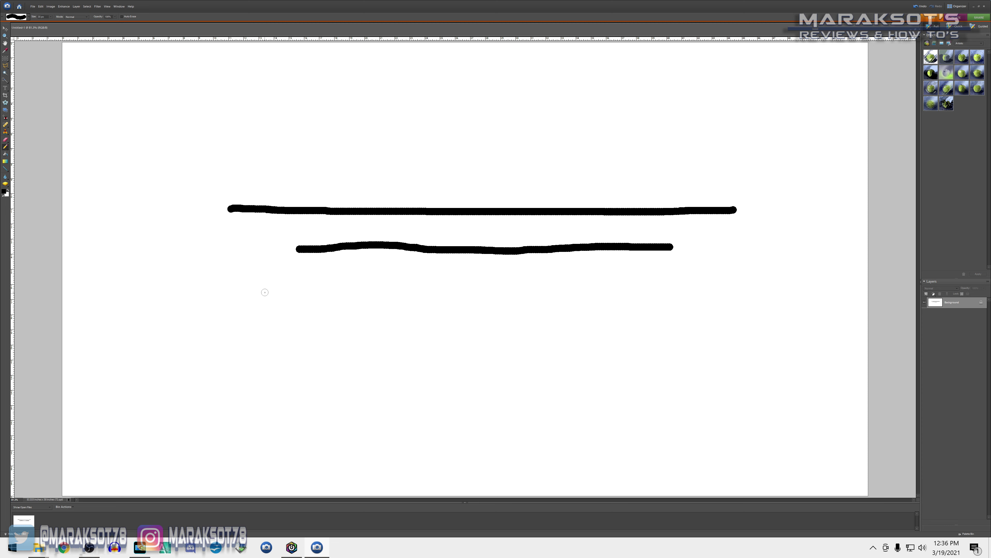
mouse_move(263, 294)
left_mouse_down()
mouse_move(265, 307)
mouse_move(274, 300)
mouse_move(262, 290)
mouse_move(261, 303)
mouse_move(309, 301)
mouse_move(298, 276)
left_mouse_up()
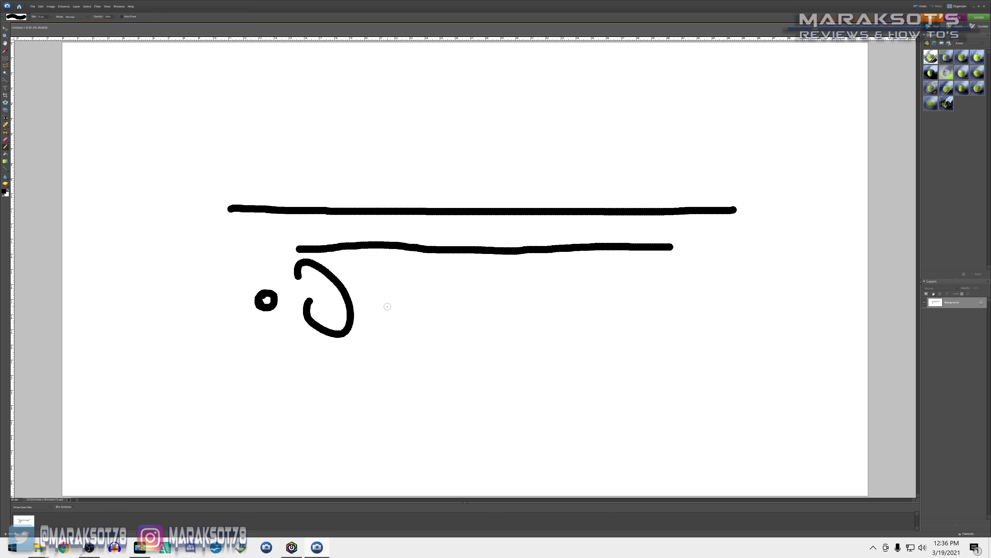
left_click_drag(387, 309, 369, 301)
left_click_drag(470, 309, 462, 315)
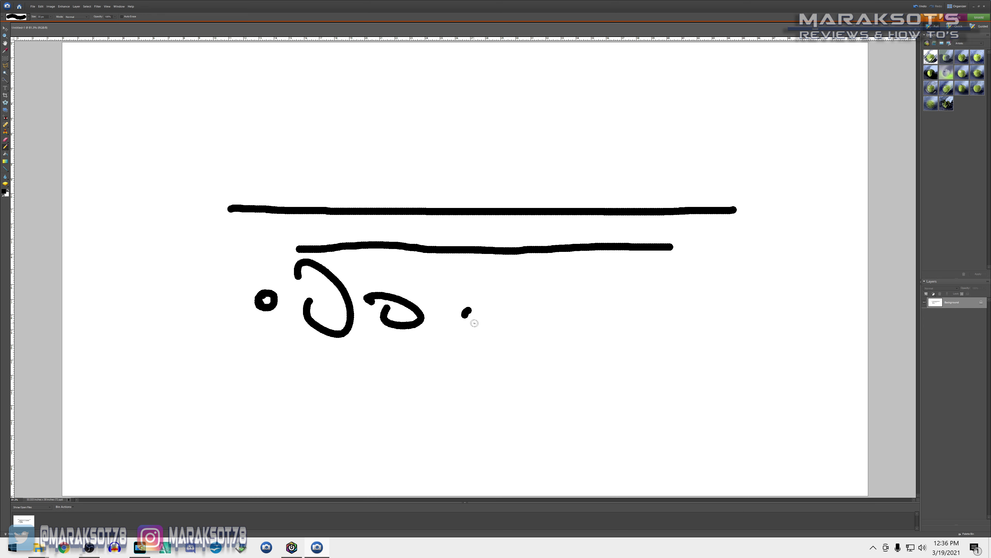
Try the surface calibration by moving the calibration icon from the center, and view the mouse's Weight Tuning settings
left_click_drag(592, 218, 603, 209)
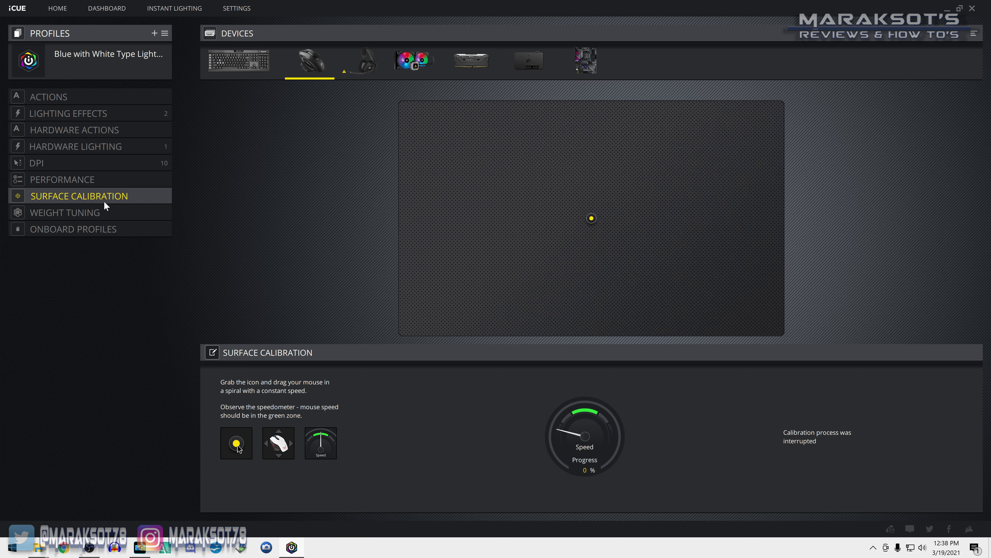
left_click(82, 217)
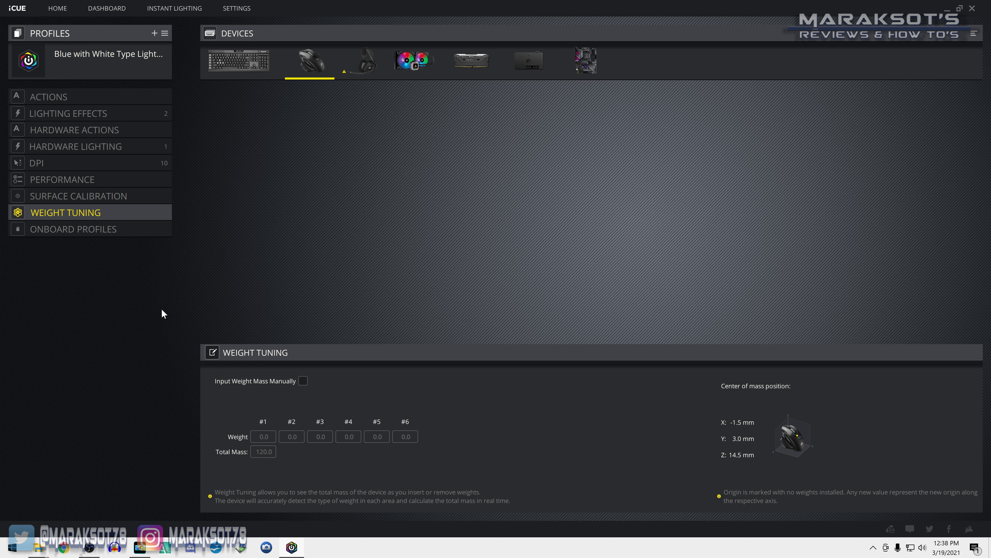
Open the mouse's Onboard Profiles settings and switch the active profile to Snow White
left_click(53, 228)
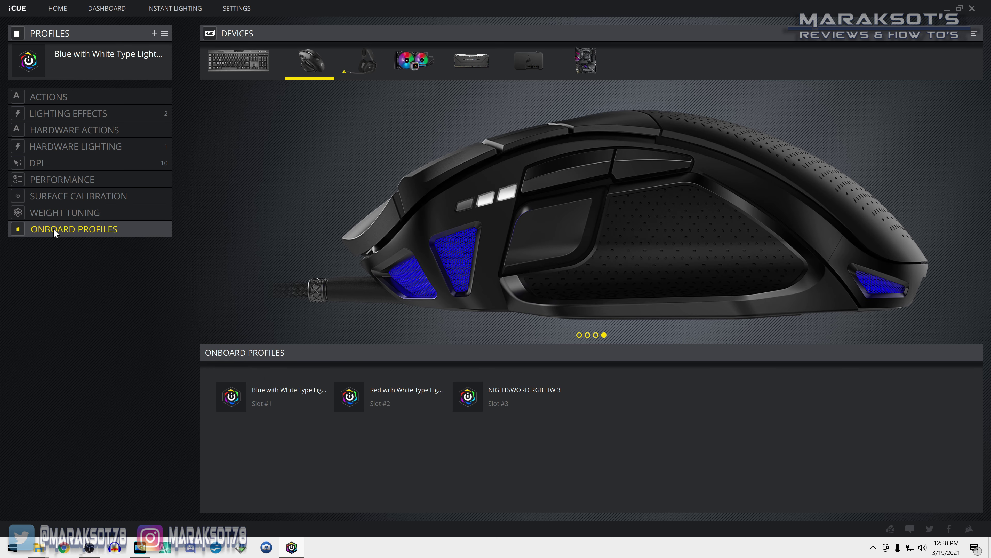
left_click(109, 59)
left_click(66, 193)
left_click(91, 503)
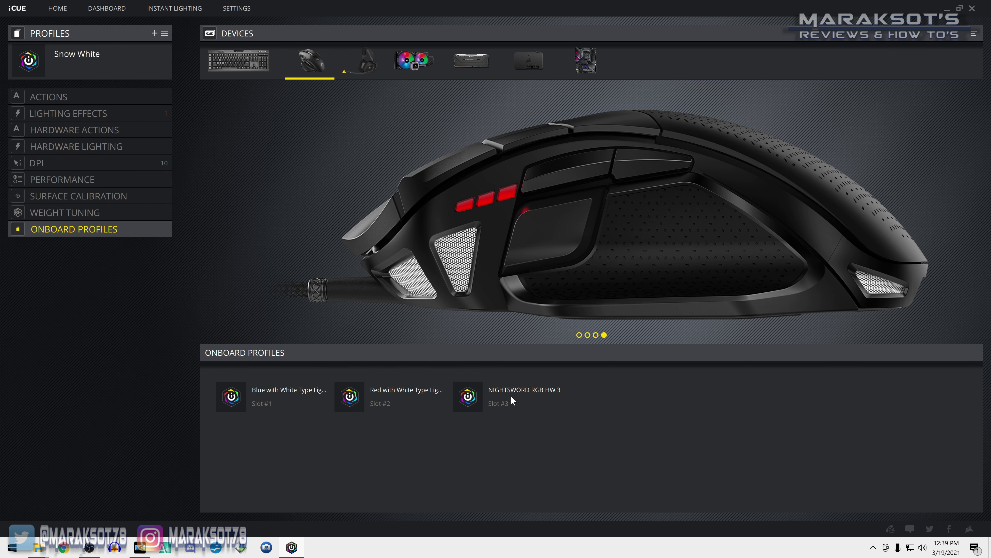
Overwrite the NIGHTSWORD RGB HW 3 profile in onboard slot #3 with the current Snow White profile
left_click(475, 396)
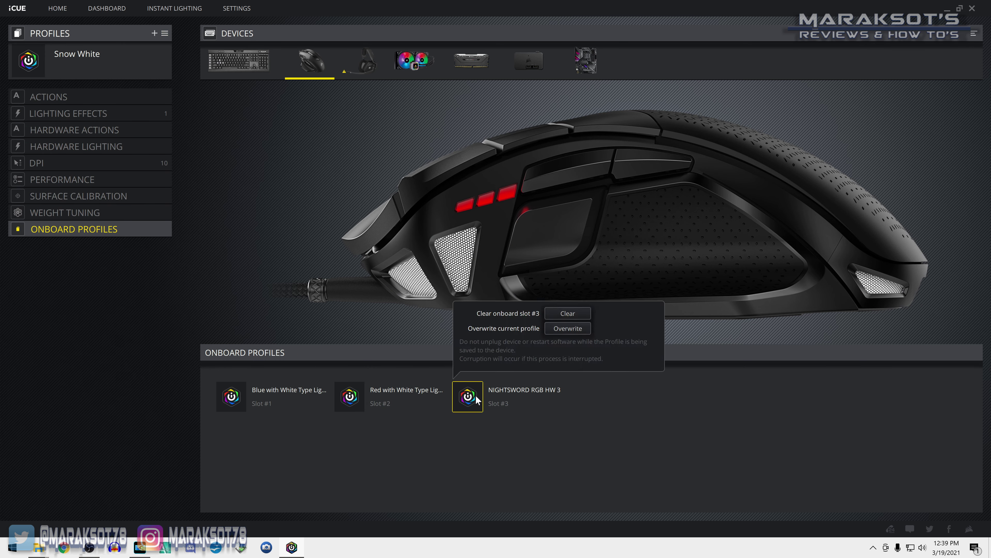
left_click(568, 328)
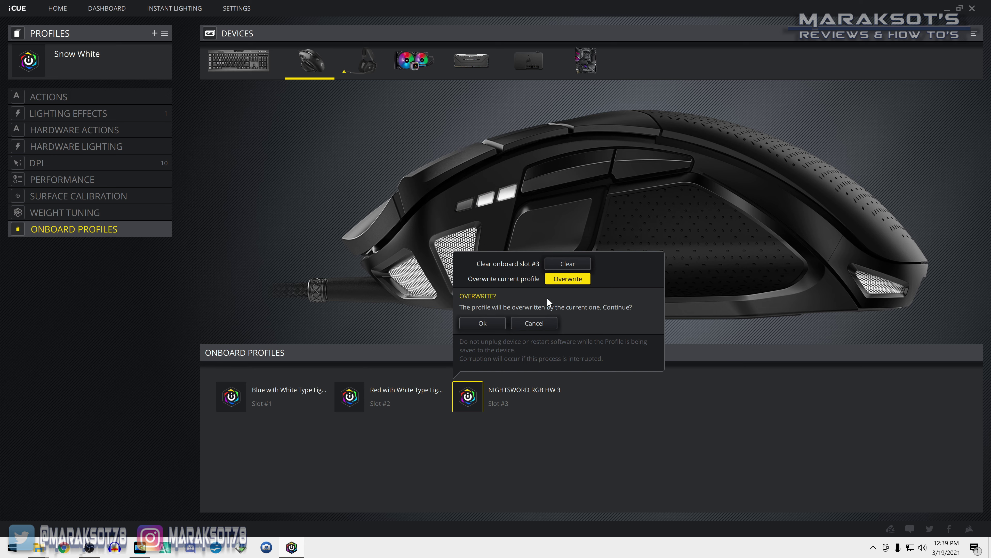
left_click(484, 324)
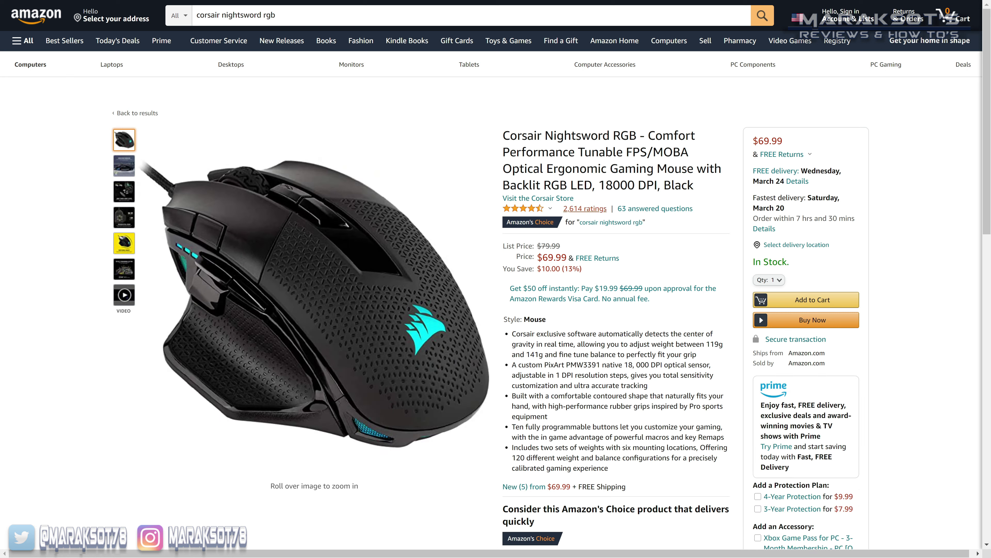
Check the mouse's Amazon price, and browse the channel's United States Amazon store linked in the YouTube video description
left_click_drag(753, 140, 807, 148)
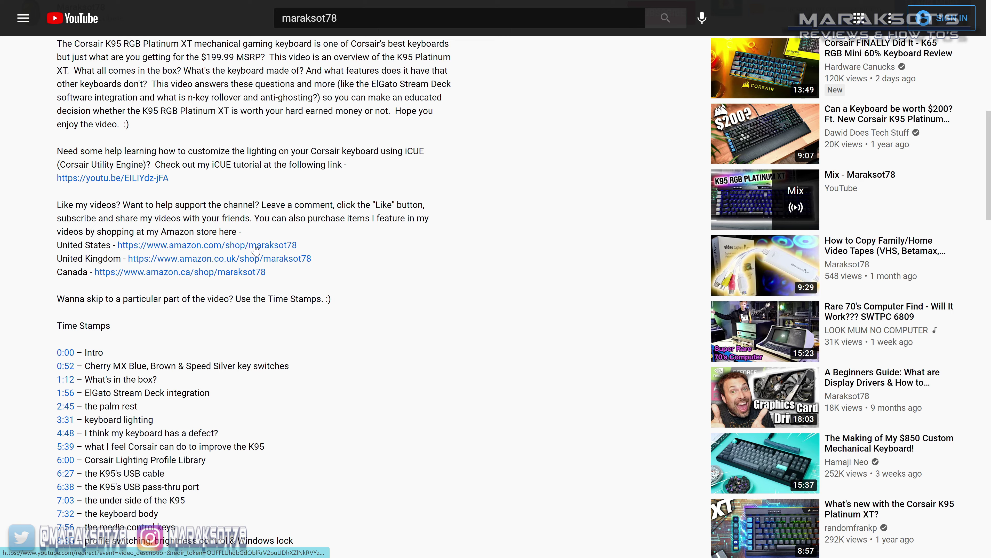
left_click(261, 252)
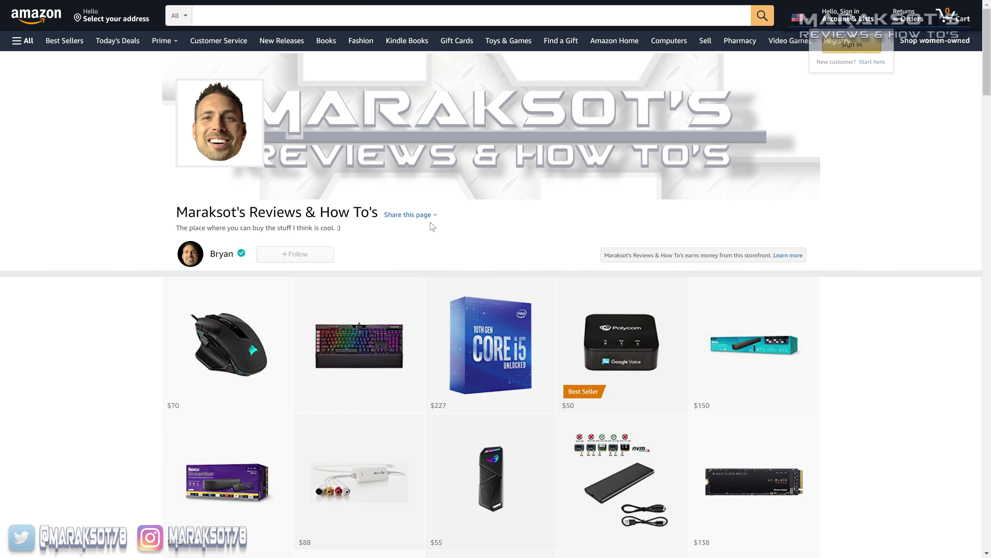
scroll(437, 229, "down", 2)
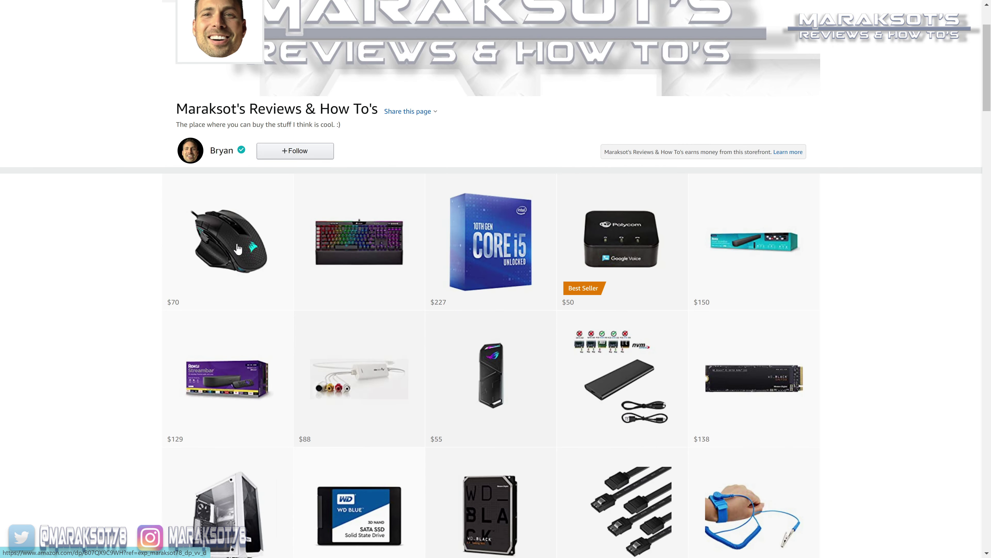
scroll(234, 228, "down", 1)
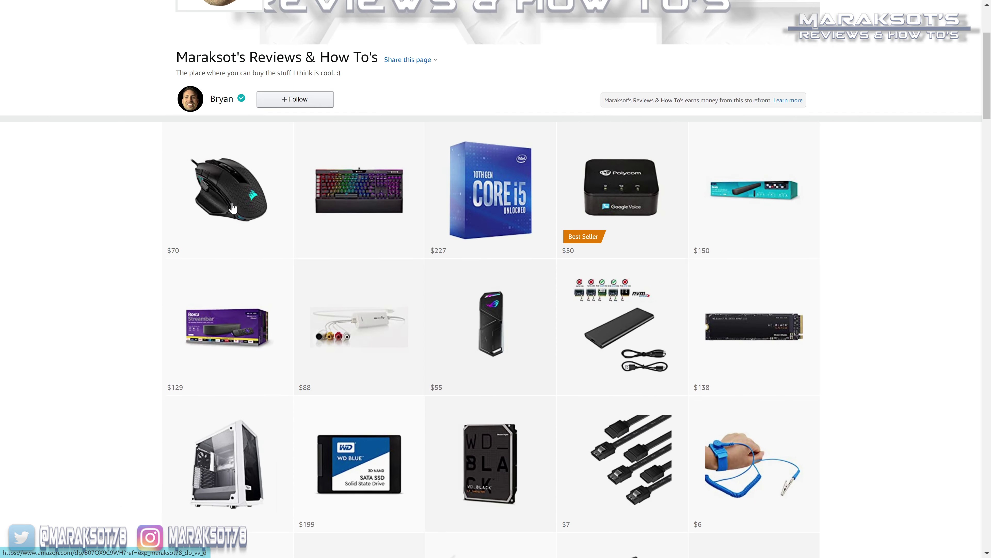